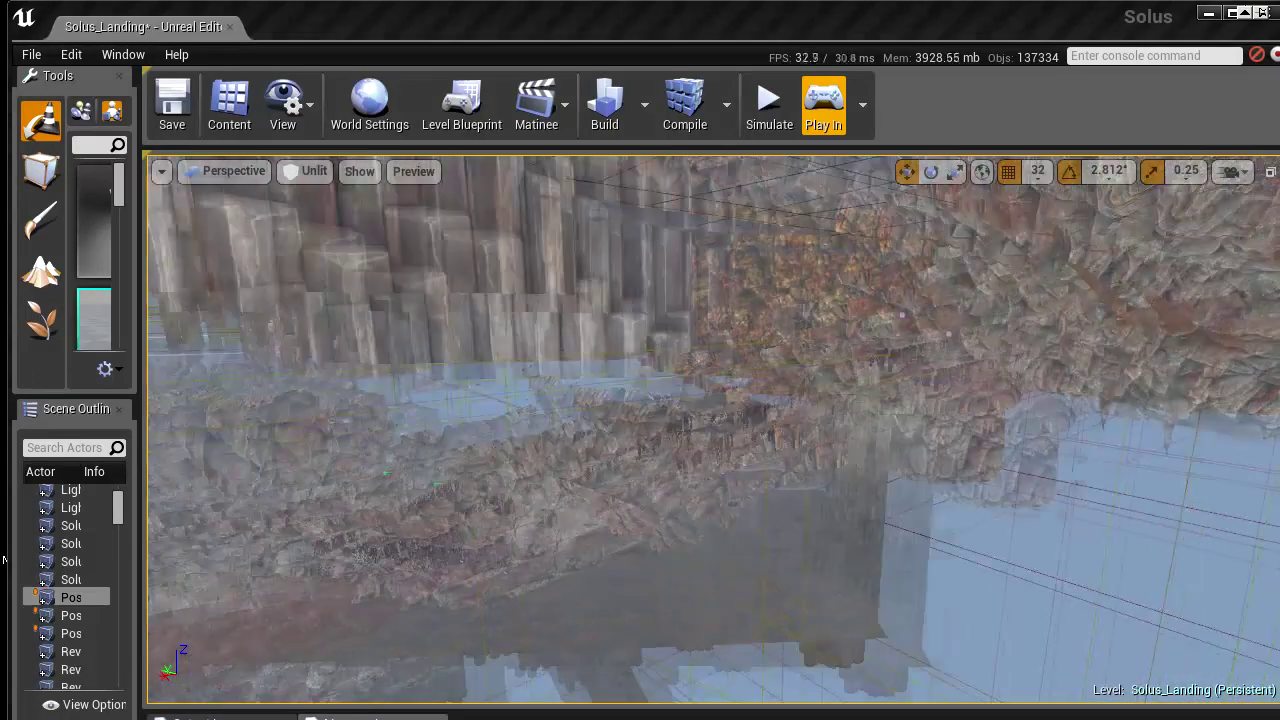
- Review the Solus_Landing_Cave sublevel in the Levels list, then fly up to the rocky cave entrance
{"action": "right_click_drag", "start_coordinate": [385, 468], "coordinate": [385, 468]}
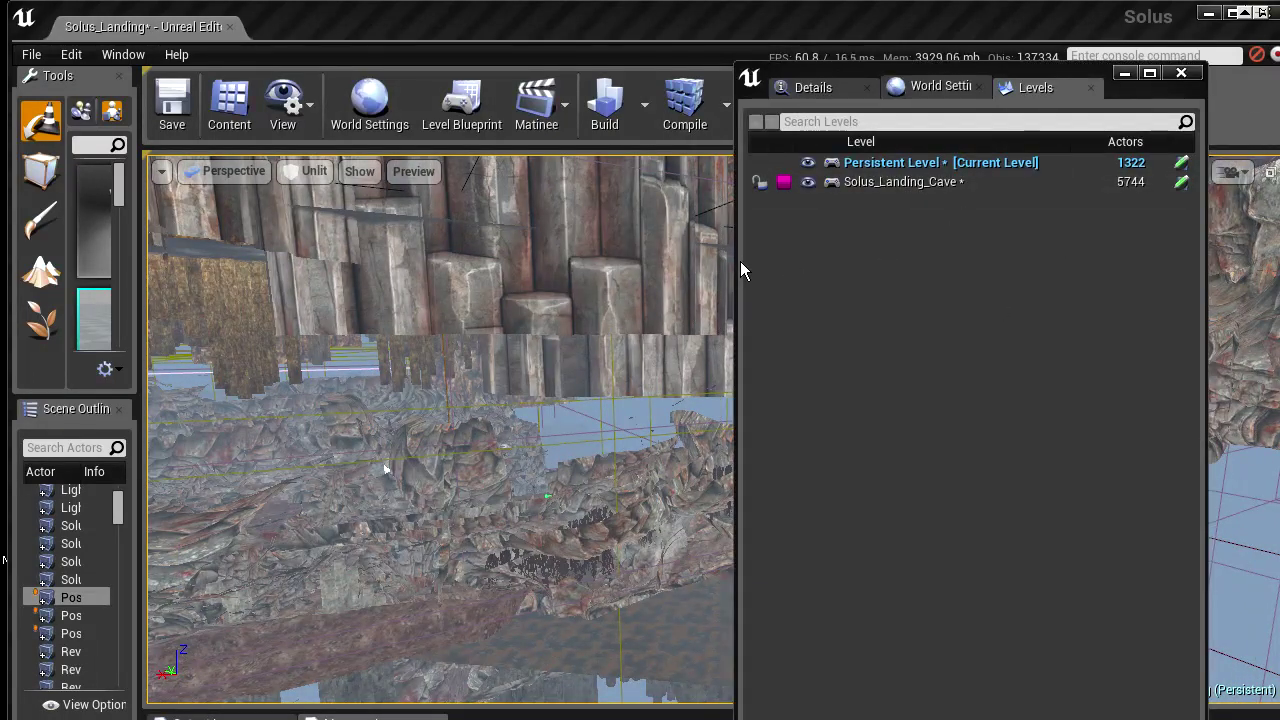
{"action": "left_click_drag", "start_coordinate": [737, 264], "coordinate": [897, 258]}
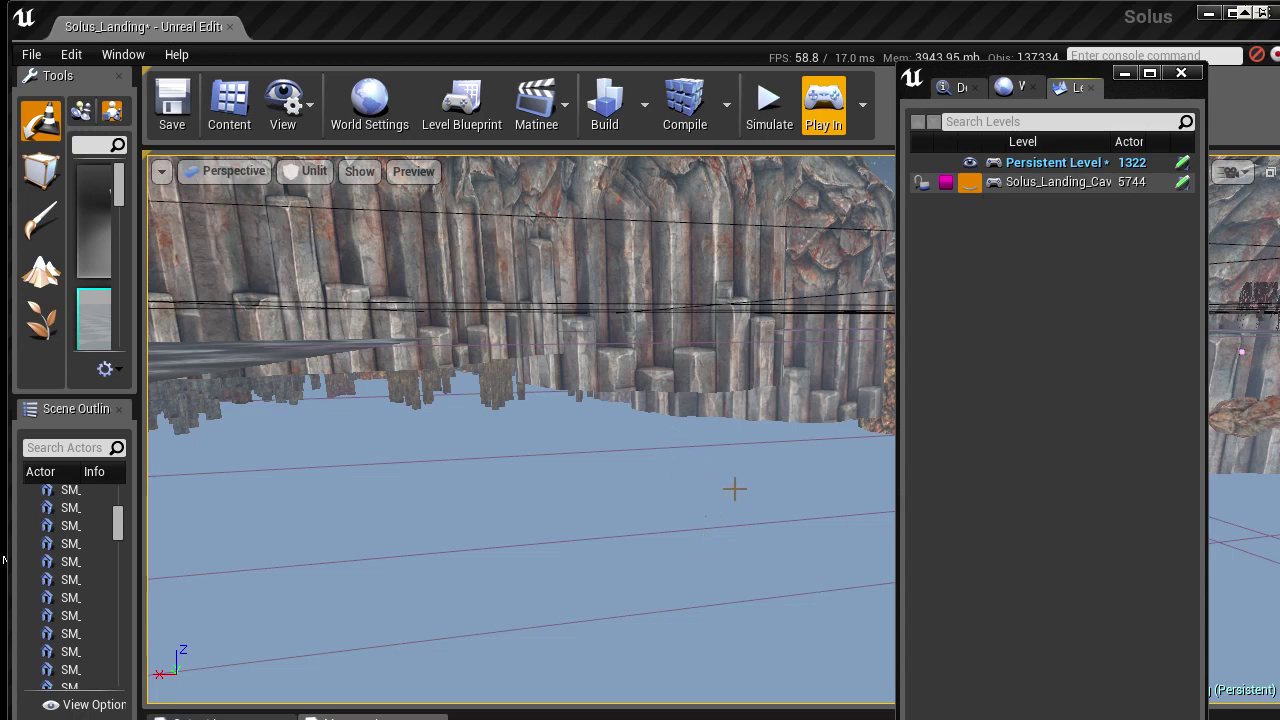
{"action": "left_click", "coordinate": [731, 520]}
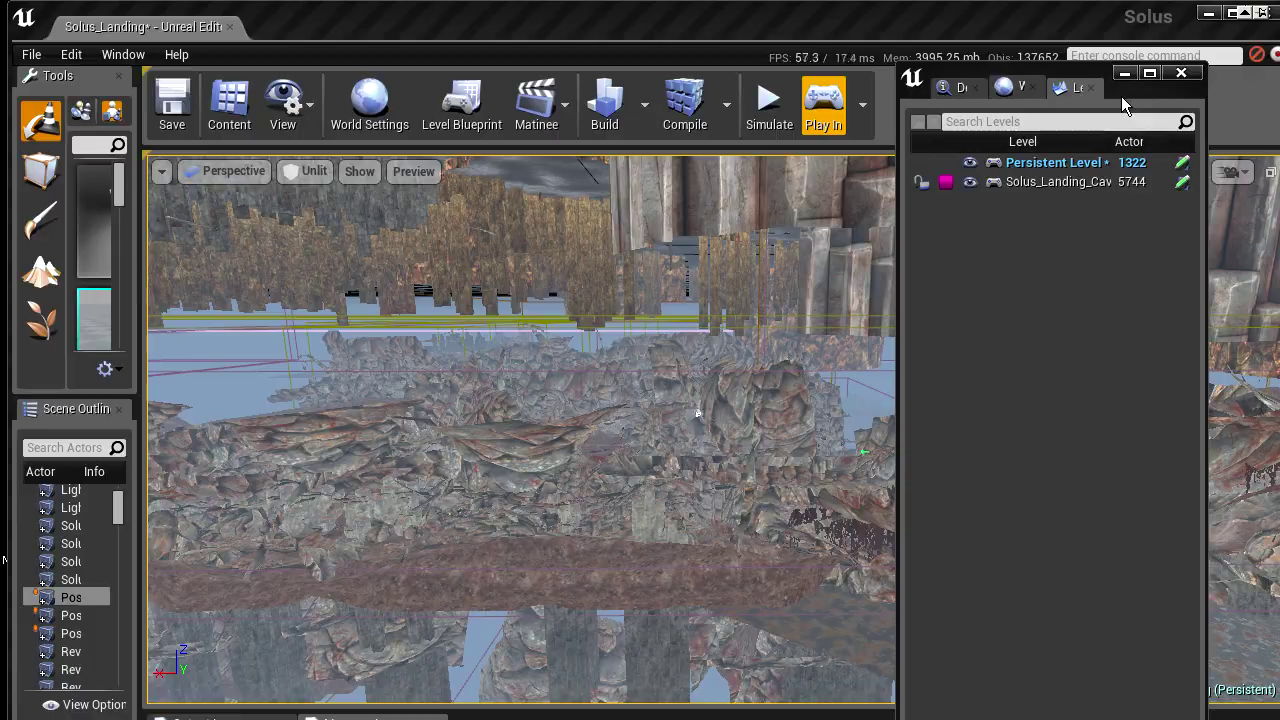
{"action": "right_click_drag", "start_coordinate": [698, 413], "coordinate": [698, 413]}
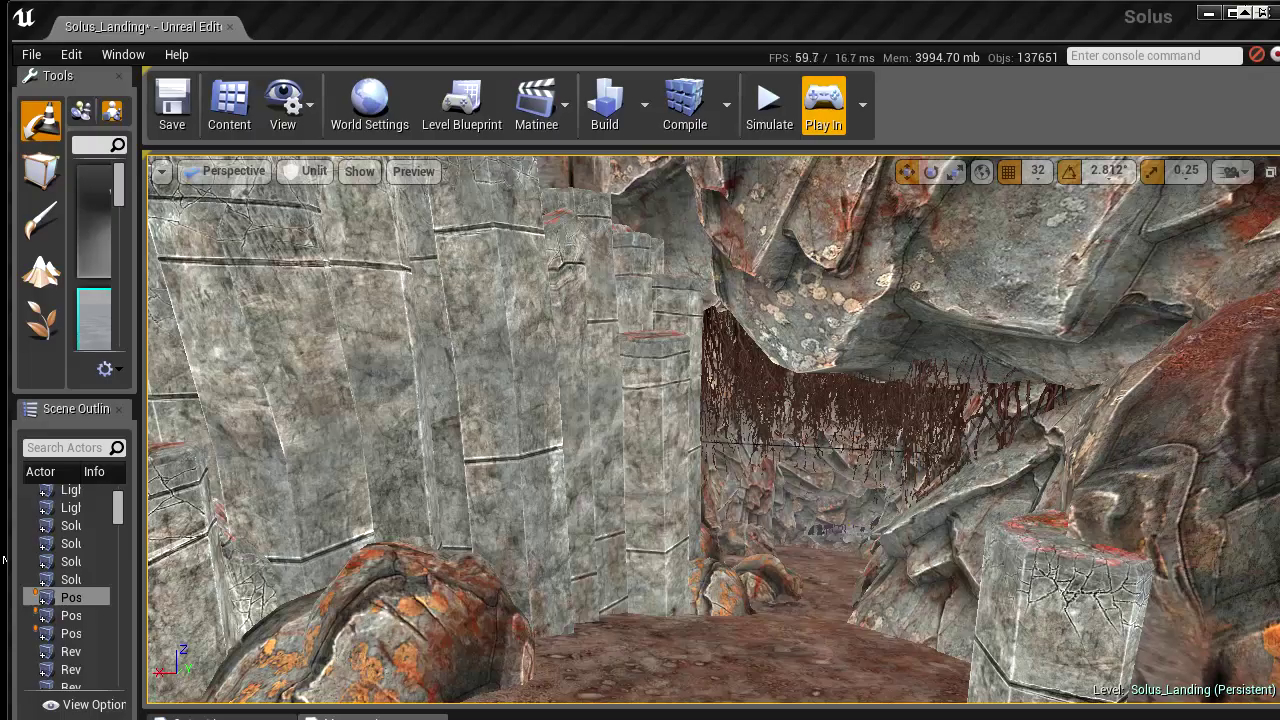
- Fly the camera over the open water and past the hanging roots into the cave passage
{"action": "right_click_drag", "start_coordinate": [698, 413], "coordinate": [698, 413]}
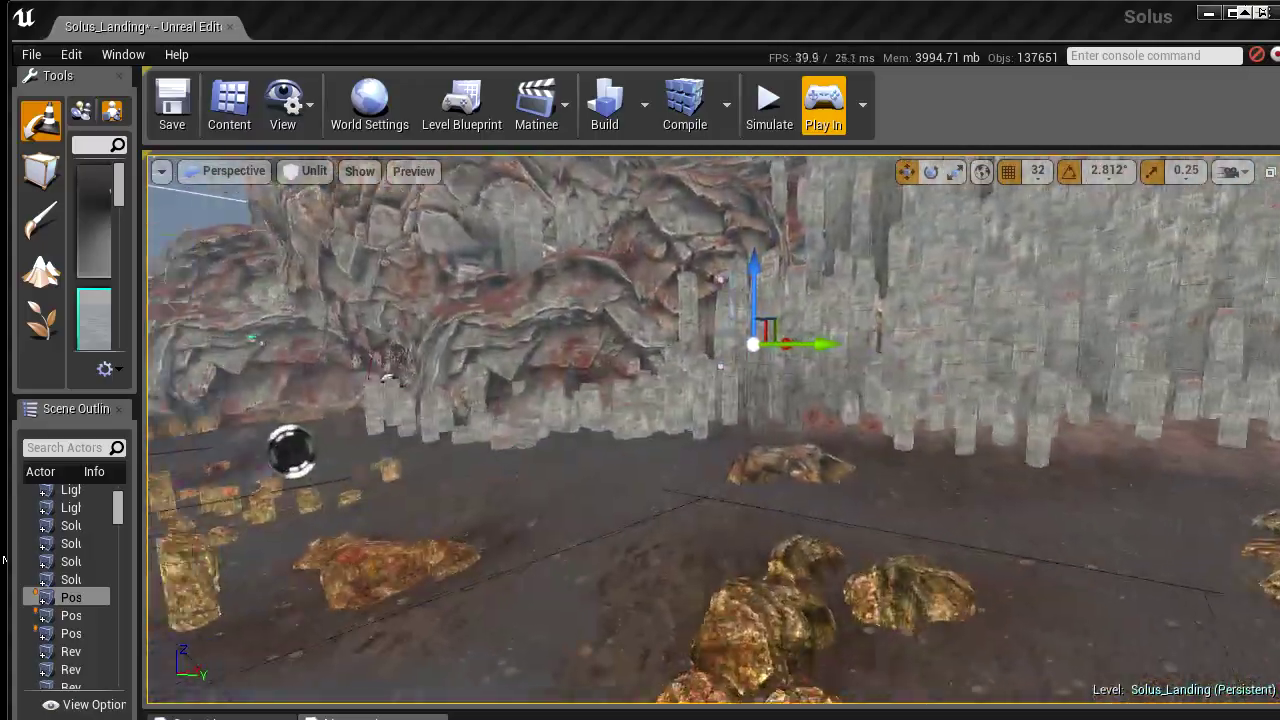
{"action": "right_click_drag", "start_coordinate": [703, 540], "coordinate": [703, 540]}
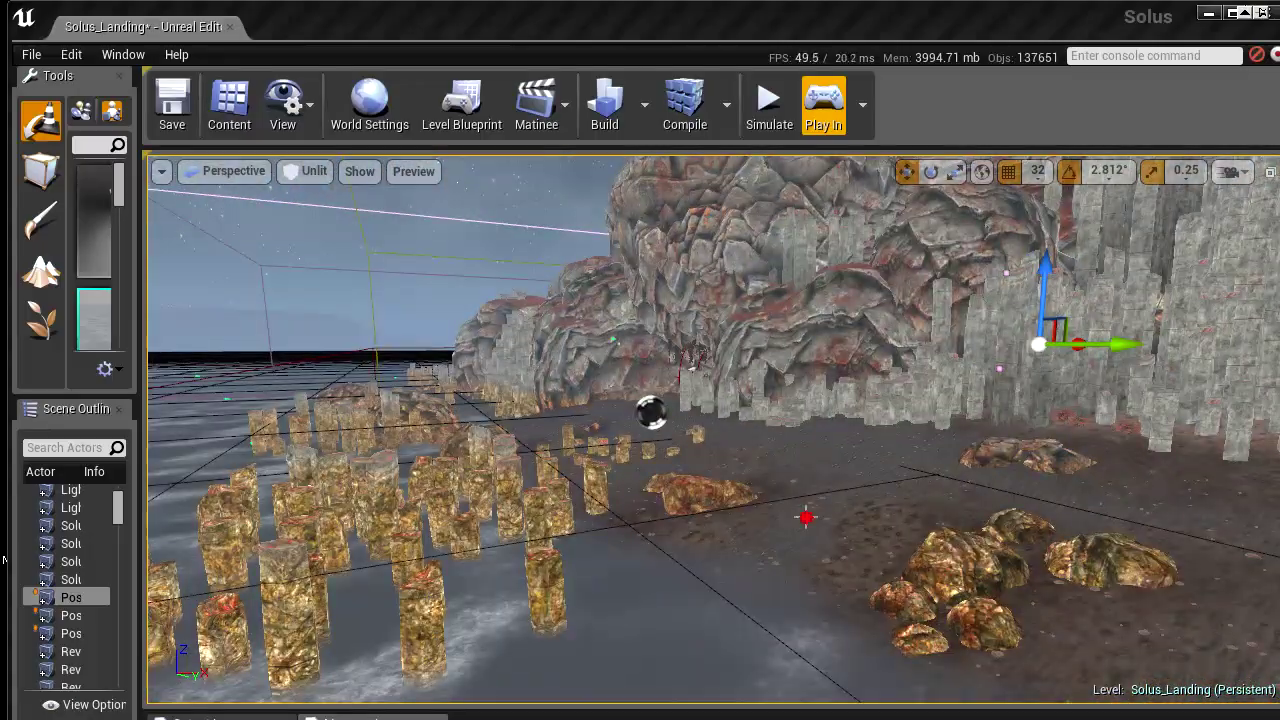
{"action": "right_click_drag", "start_coordinate": [816, 517], "coordinate": [816, 517]}
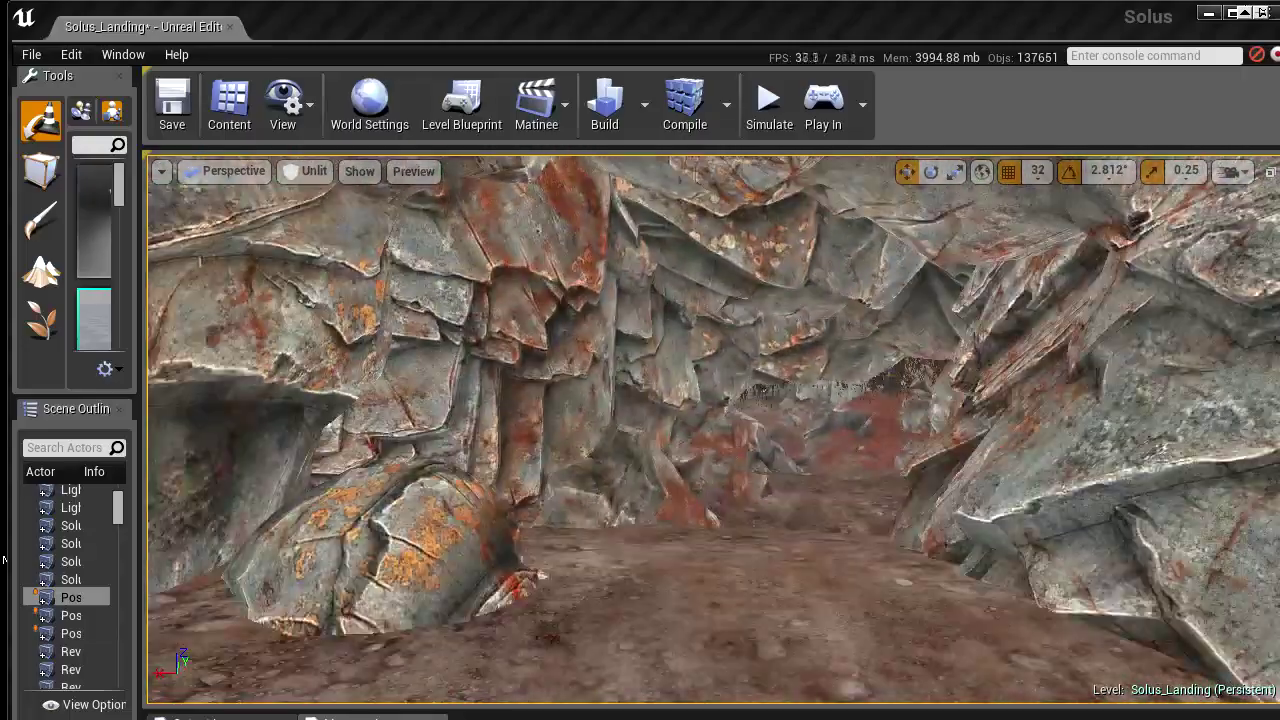
{"action": "right_click_drag", "start_coordinate": [816, 517], "coordinate": [816, 517]}
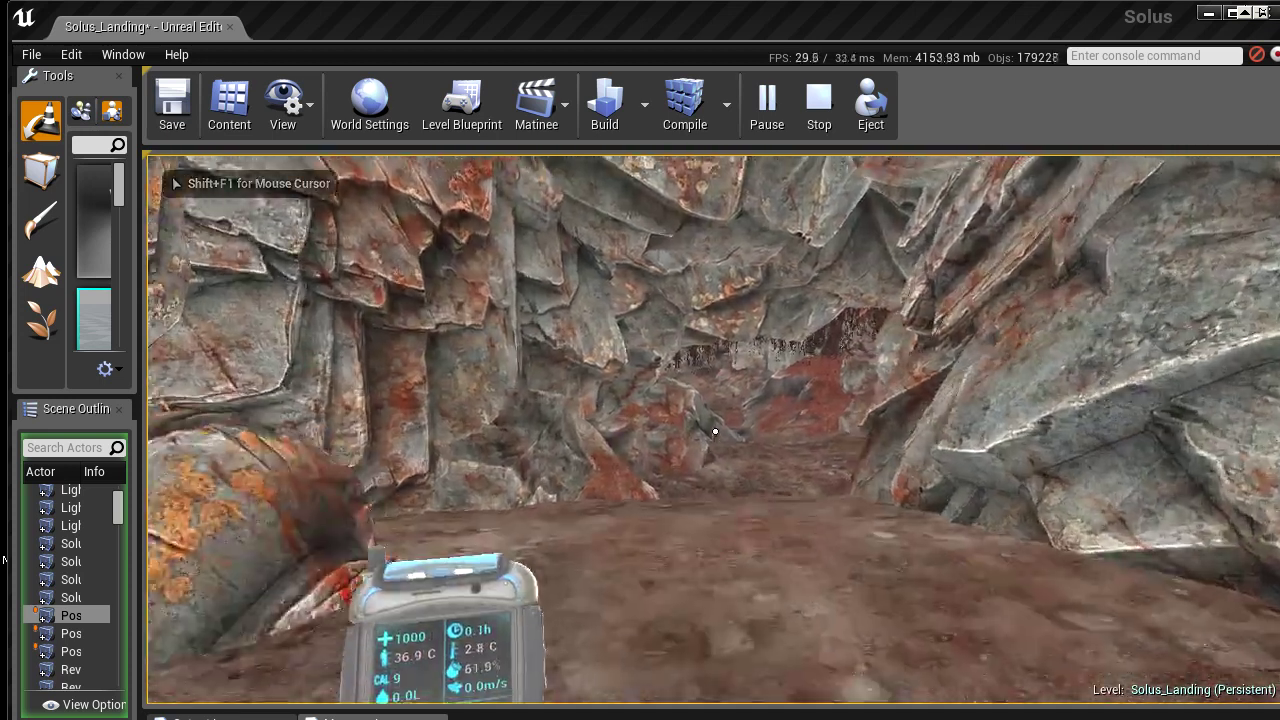
- Walk the player deeper through the root-draped cave passage toward the dark area
{"action": "key", "text": "w"}
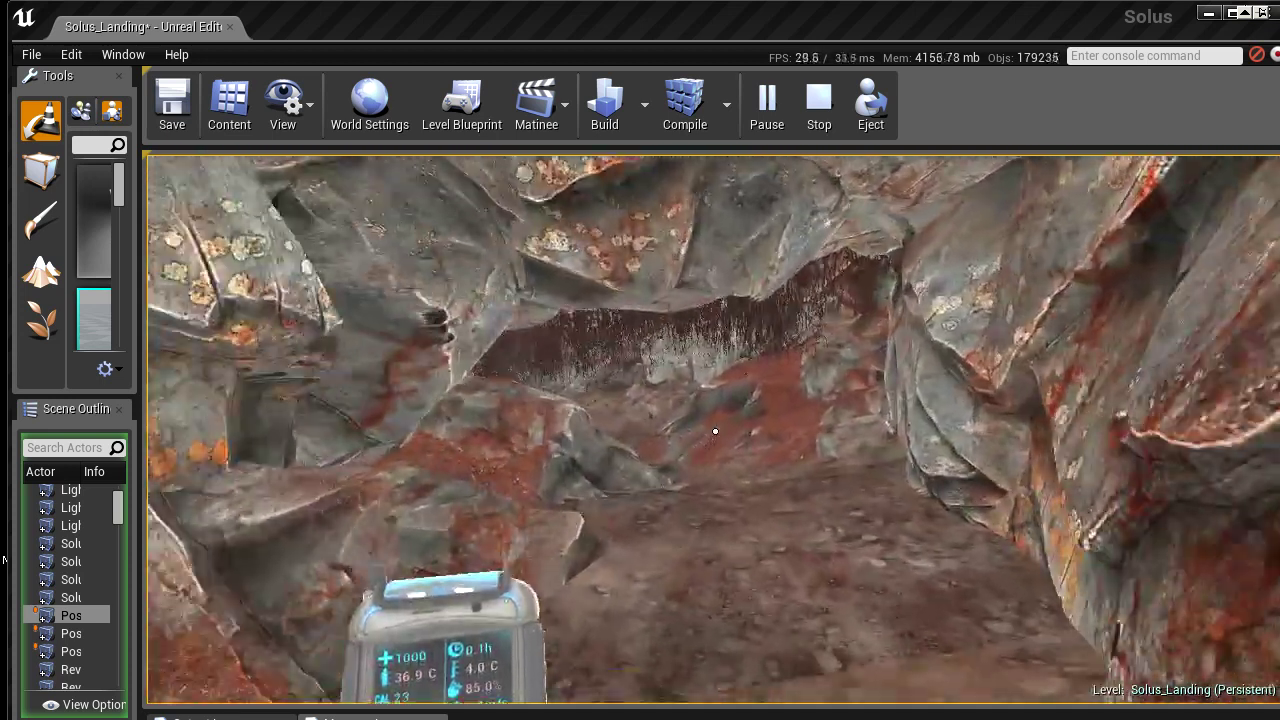
{"action": "key", "text": "w"}
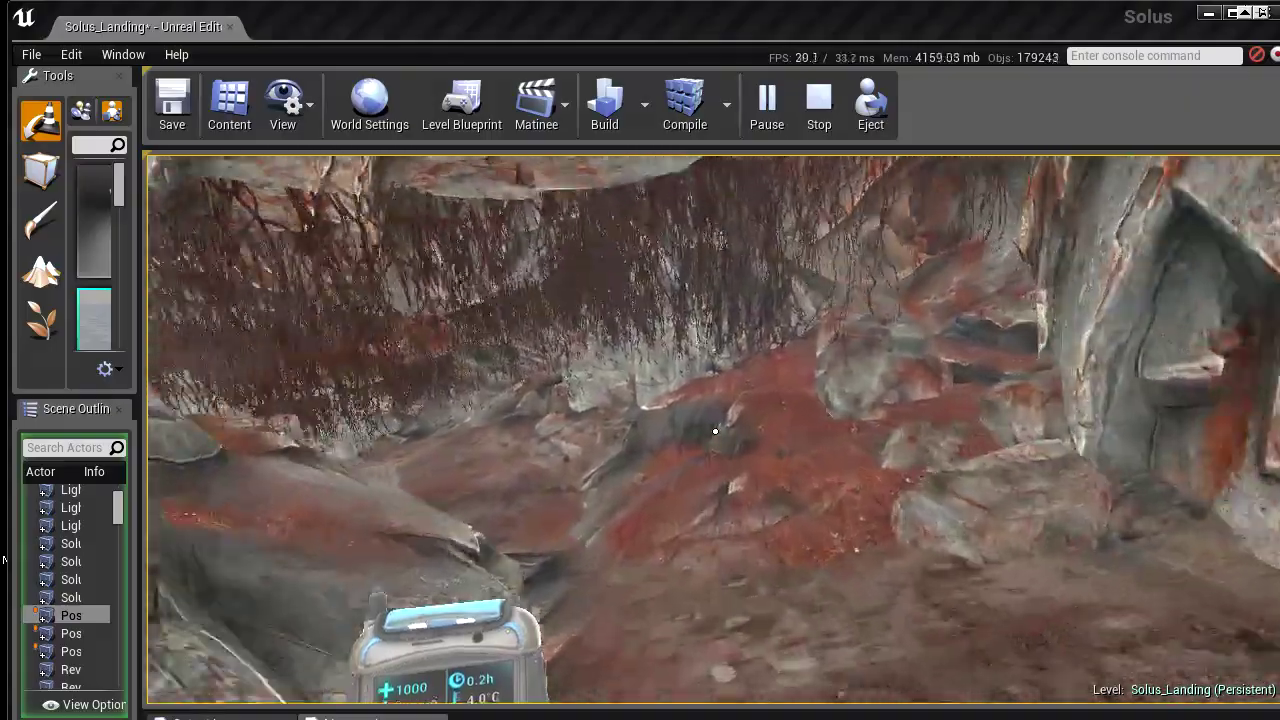
{"action": "key", "text": "w"}
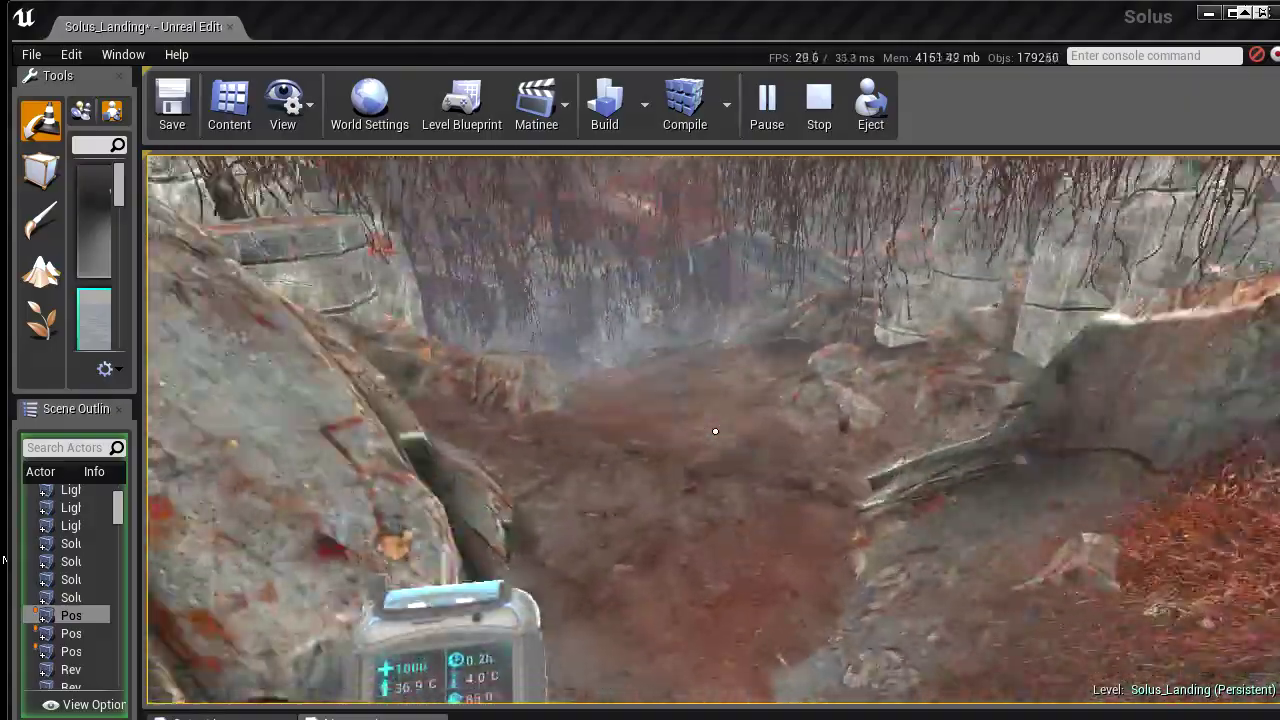
{"action": "key", "text": "w"}
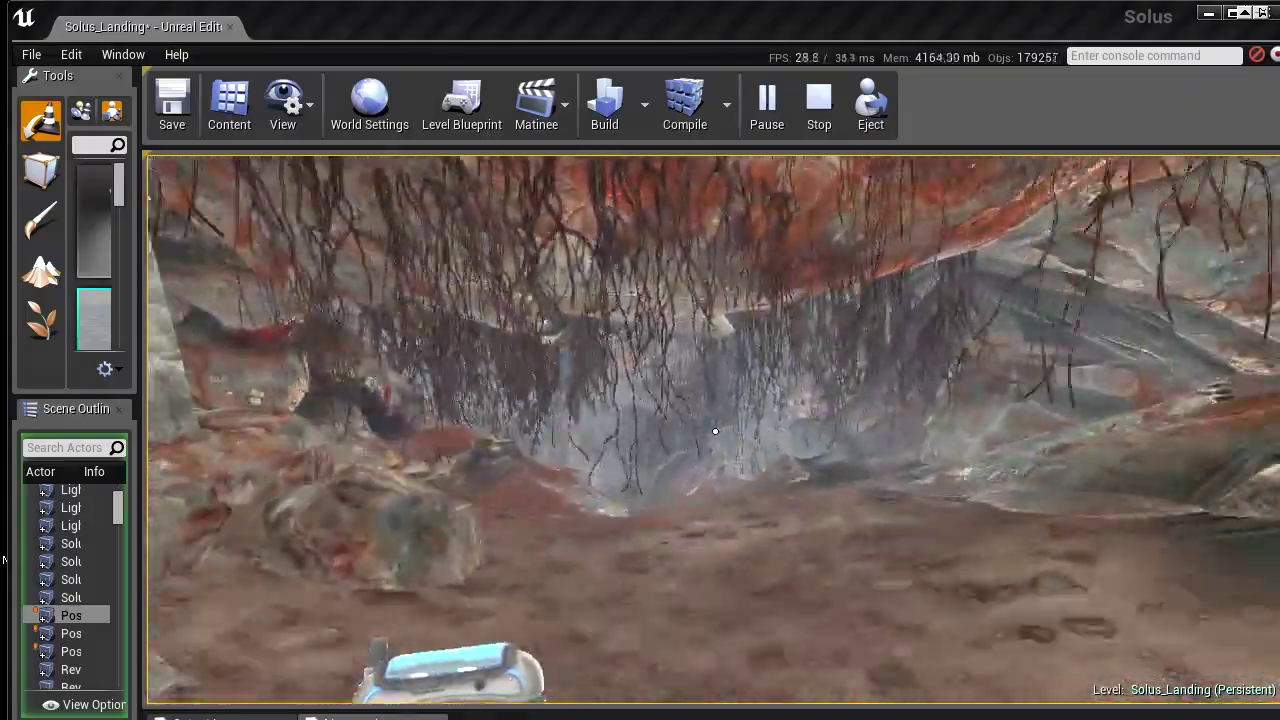
{"action": "key", "text": "w"}
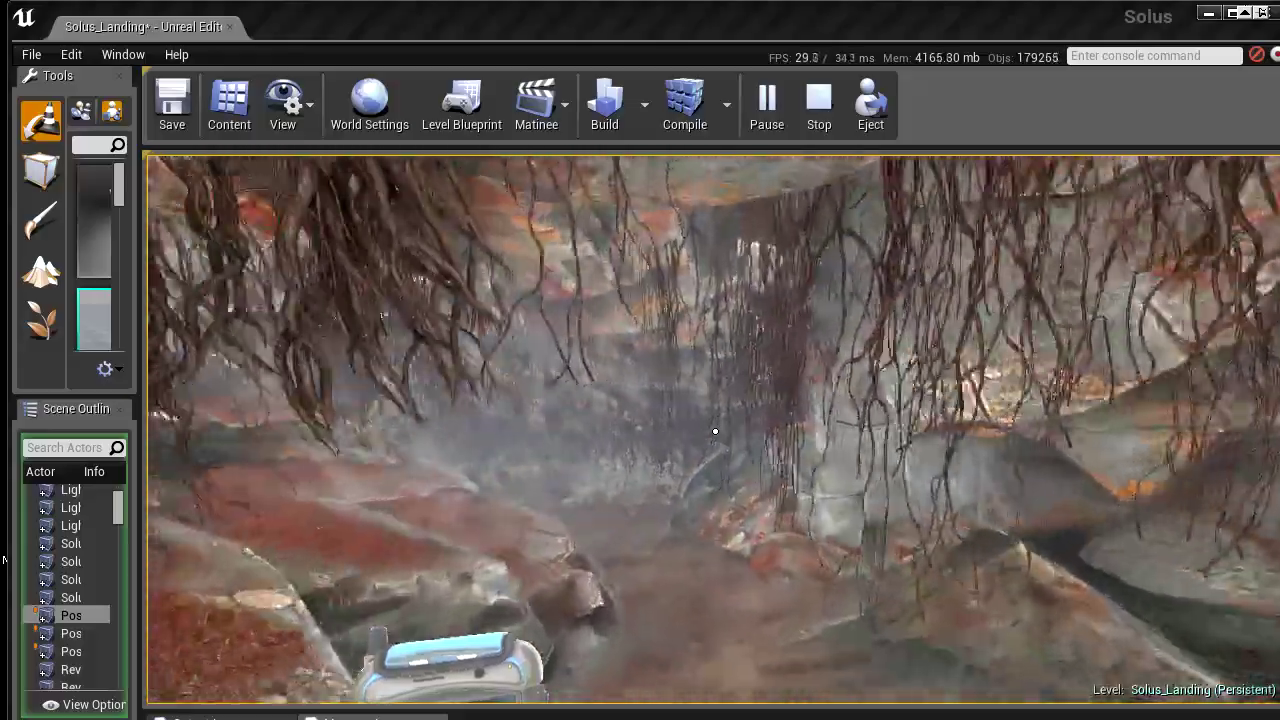
{"action": "key", "text": "w"}
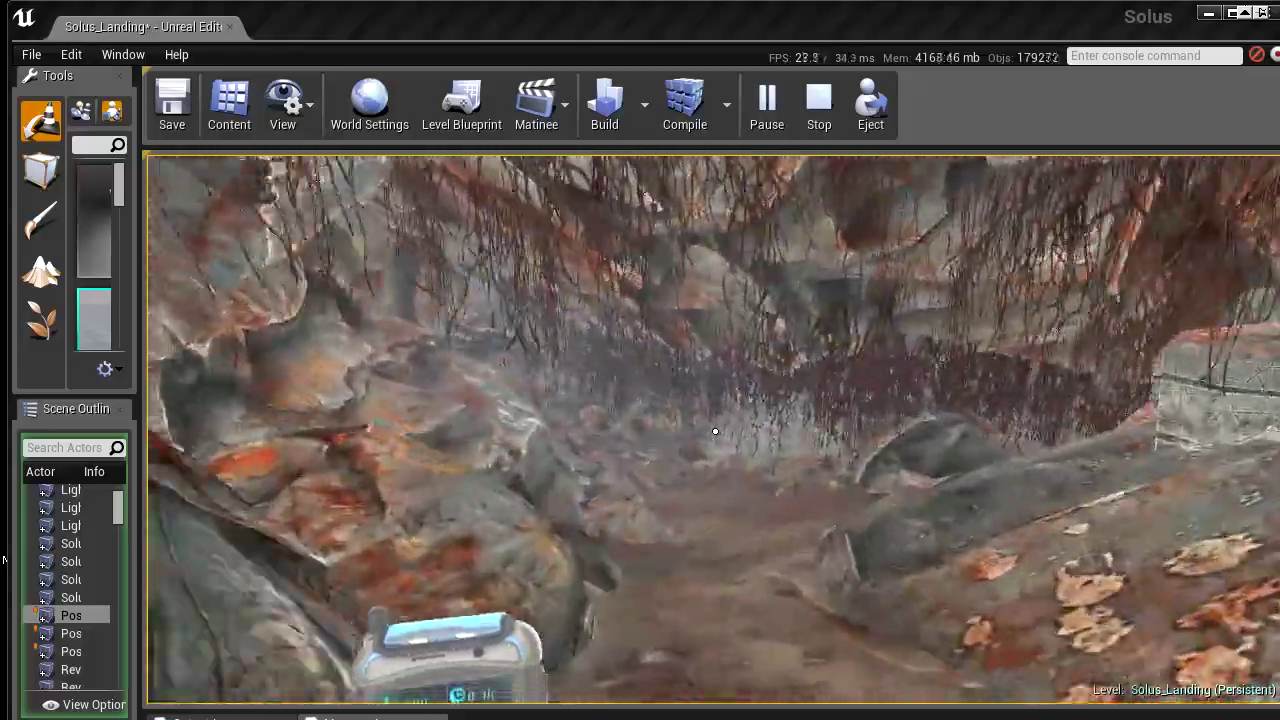
{"action": "key", "text": "w"}
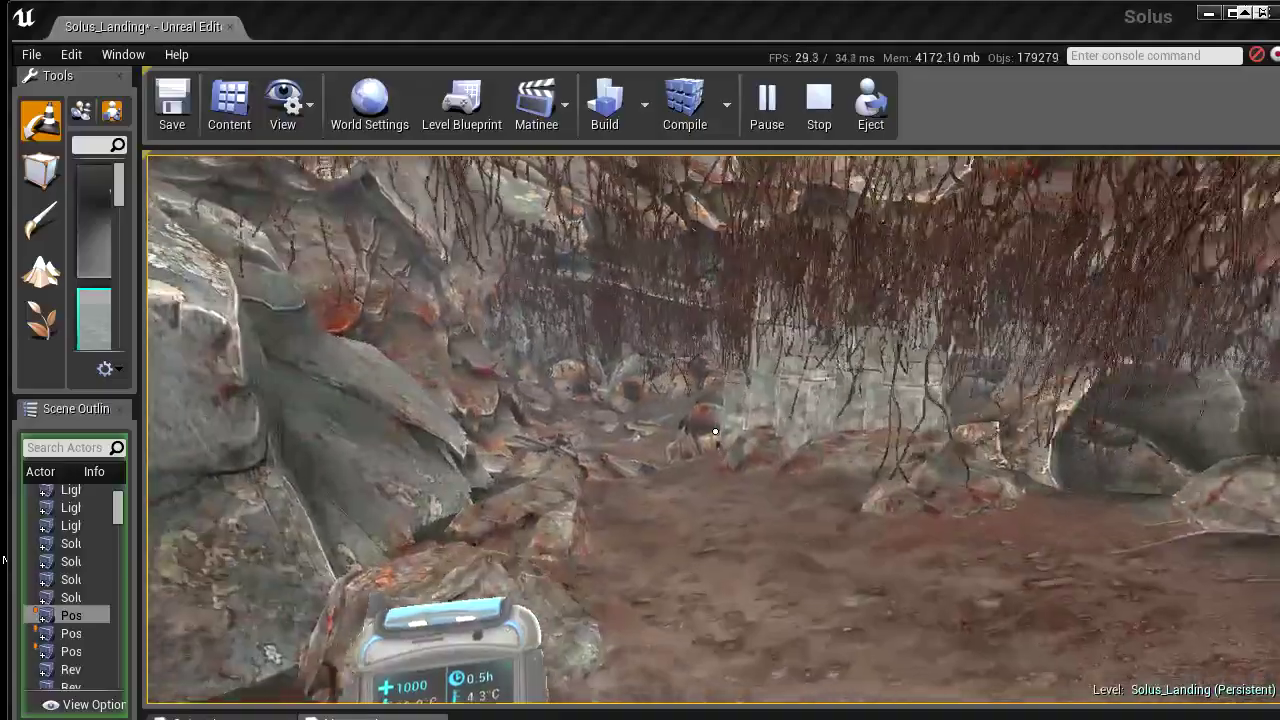
{"action": "key", "text": "w"}
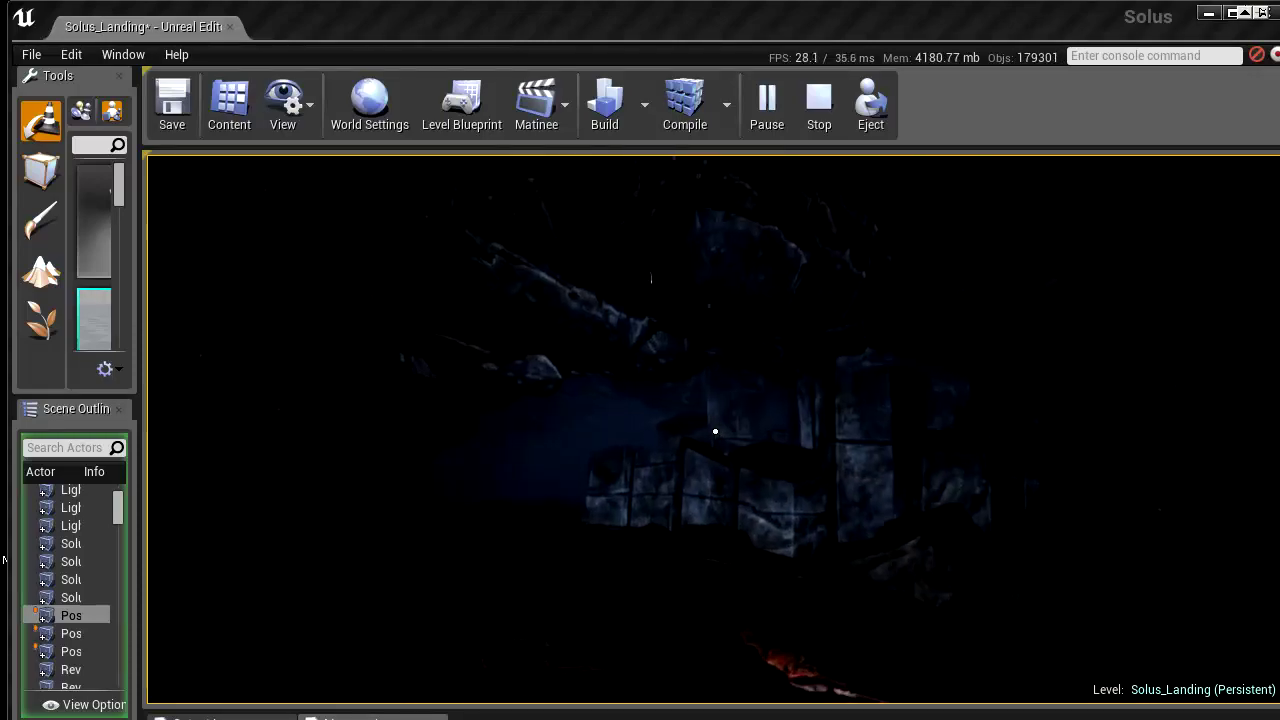
- Carry the burning flare through the dark cave, briefly view it in wireframe, then stop playing
{"action": "key", "text": "f"}
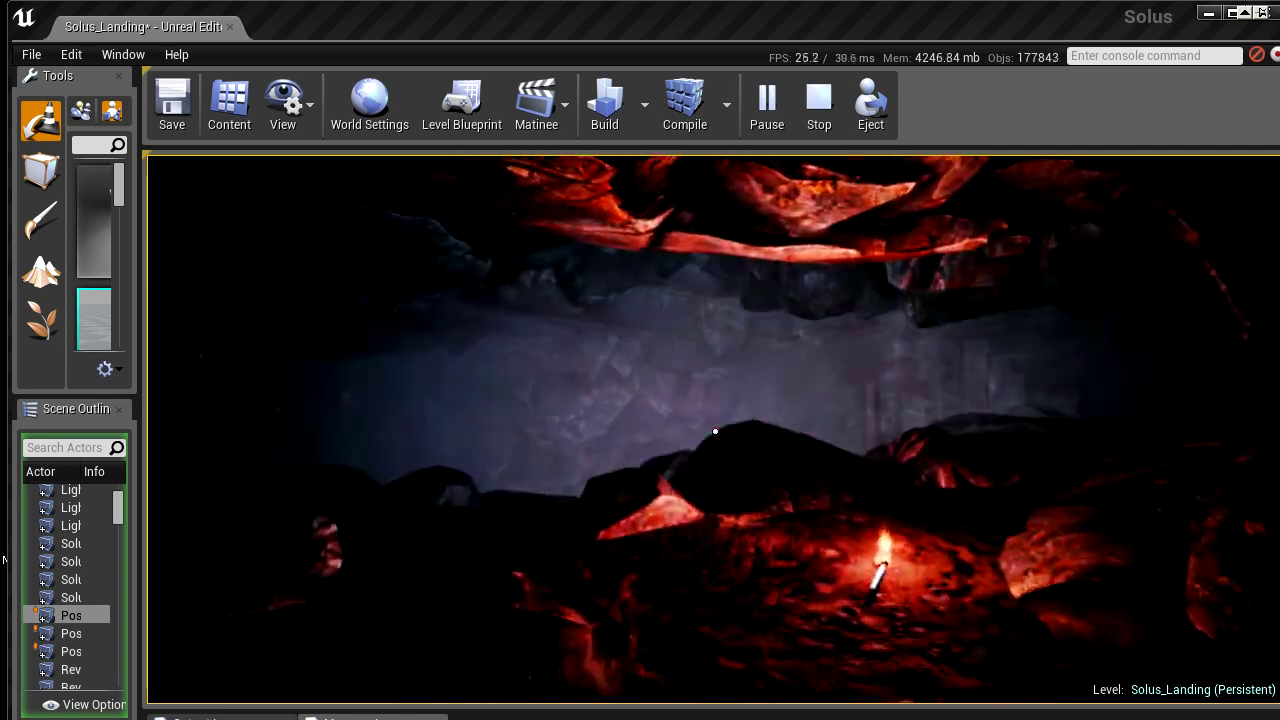
{"action": "key", "text": "F1"}
{"action": "key", "text": "F3"}
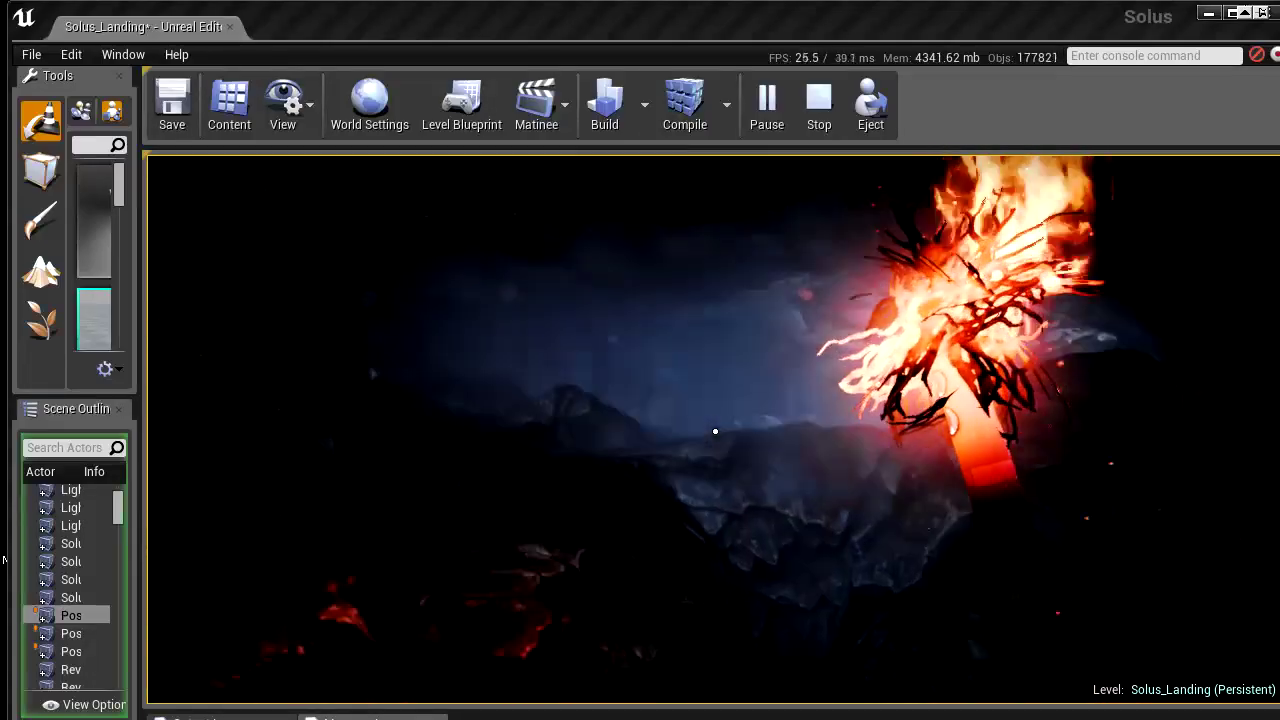
{"action": "key", "text": "Escape"}
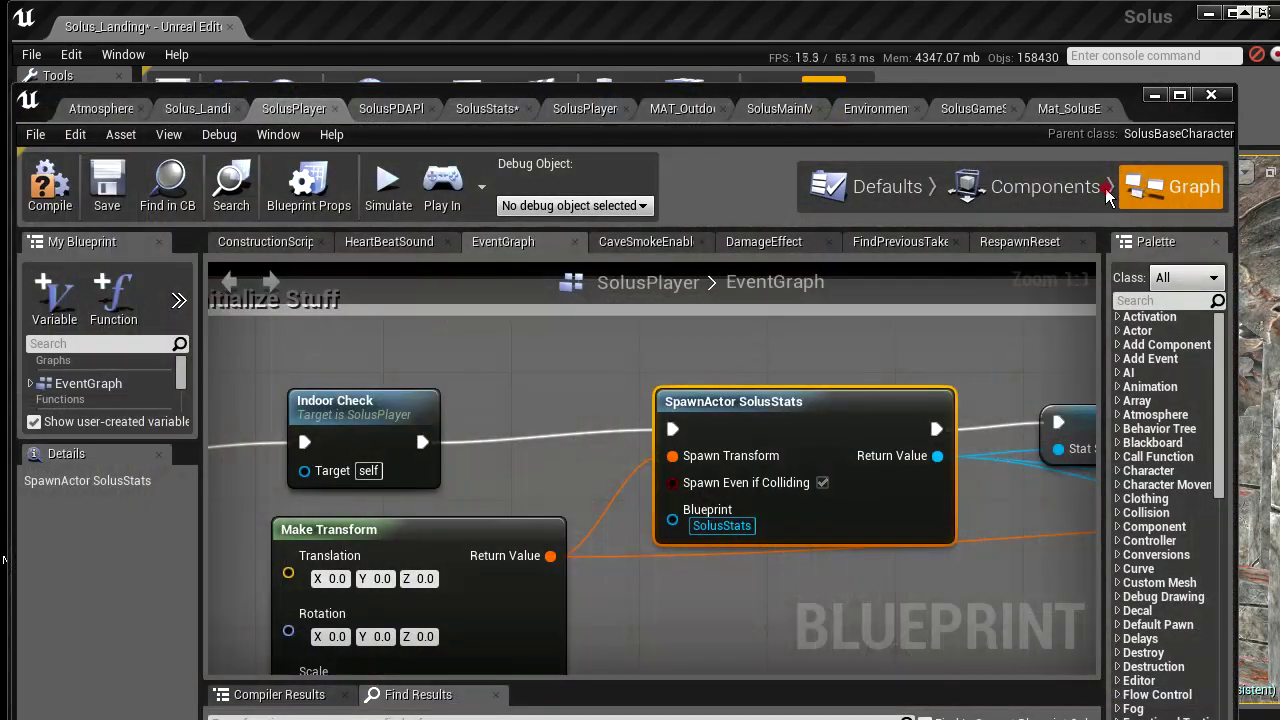
- Open the SolusPlayer blueprint, select CaveSmoke, and orbit the preview around the smoke and camera mesh
{"action": "left_click", "coordinate": [1062, 200]}
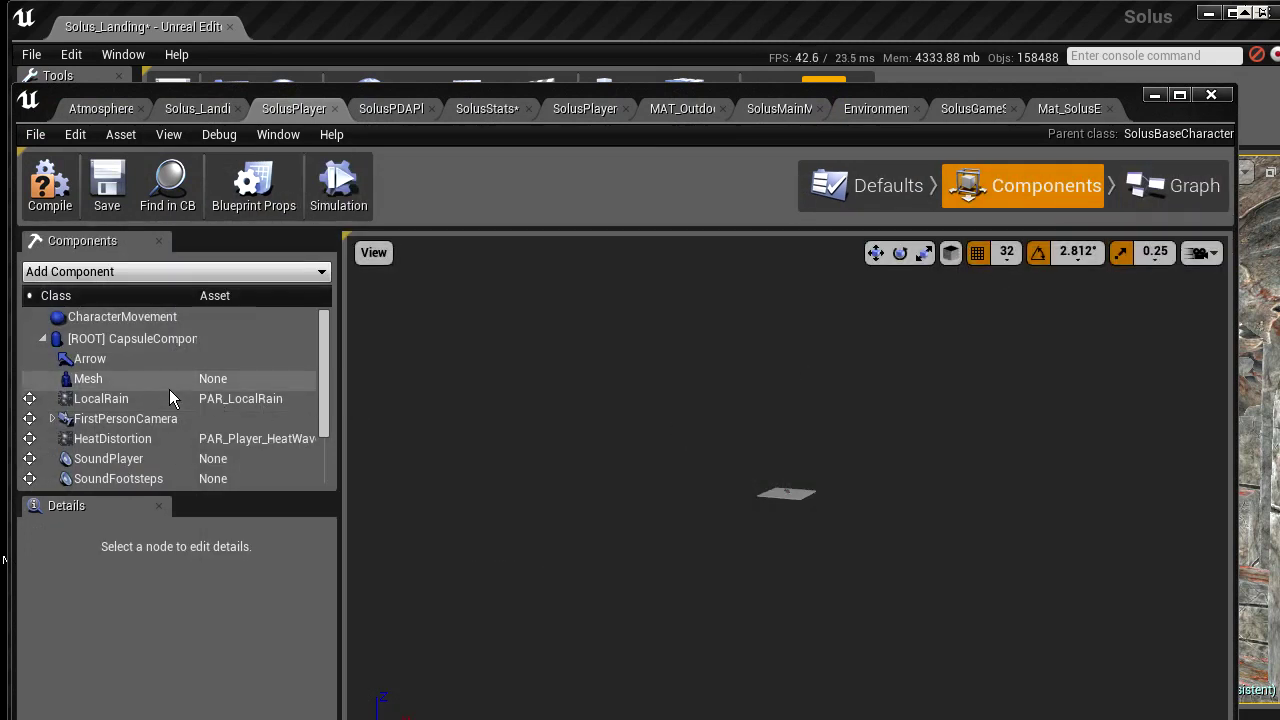
{"action": "scroll", "coordinate": [170, 410], "scroll_direction": "down", "scroll_amount": 3}
{"action": "left_click", "coordinate": [112, 442]}
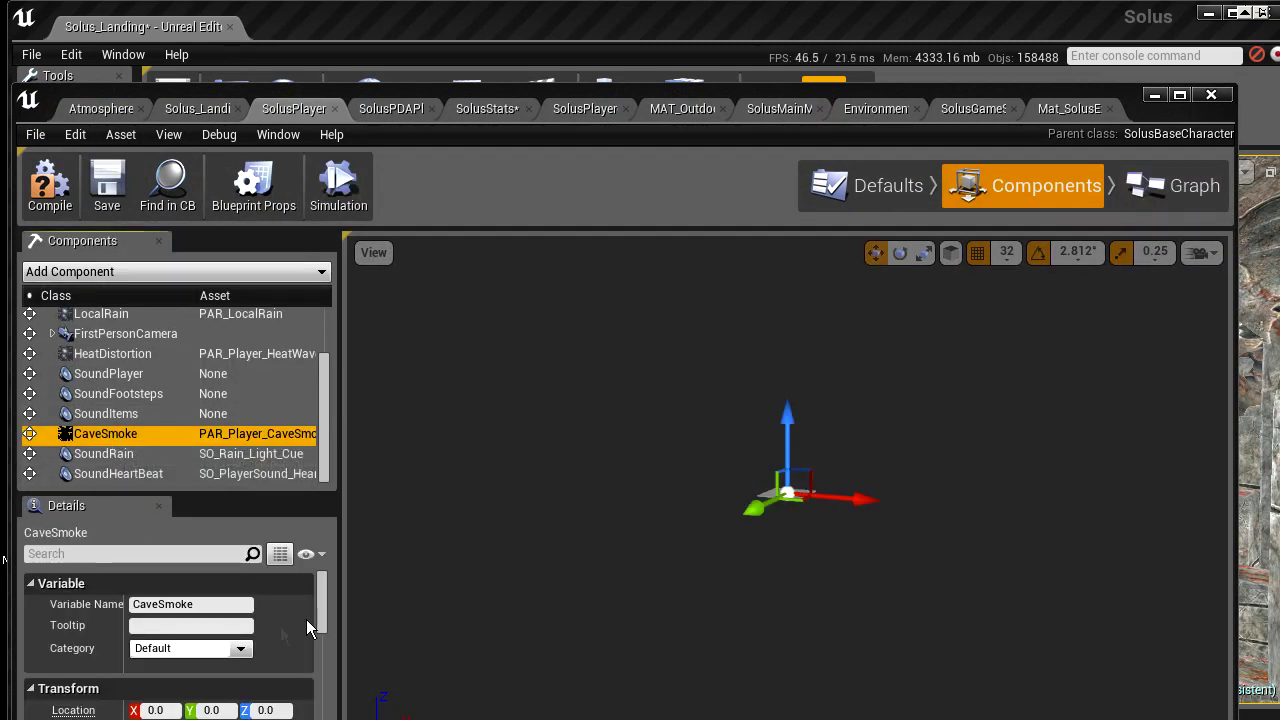
{"action": "scroll", "coordinate": [270, 636], "scroll_direction": "down", "scroll_amount": 3}
{"action": "scroll", "coordinate": [266, 642], "scroll_direction": "down", "scroll_amount": 3}
{"action": "scroll", "coordinate": [225, 641], "scroll_direction": "down", "scroll_amount": 2}
{"action": "scroll", "coordinate": [219, 650], "scroll_direction": "down", "scroll_amount": 3}
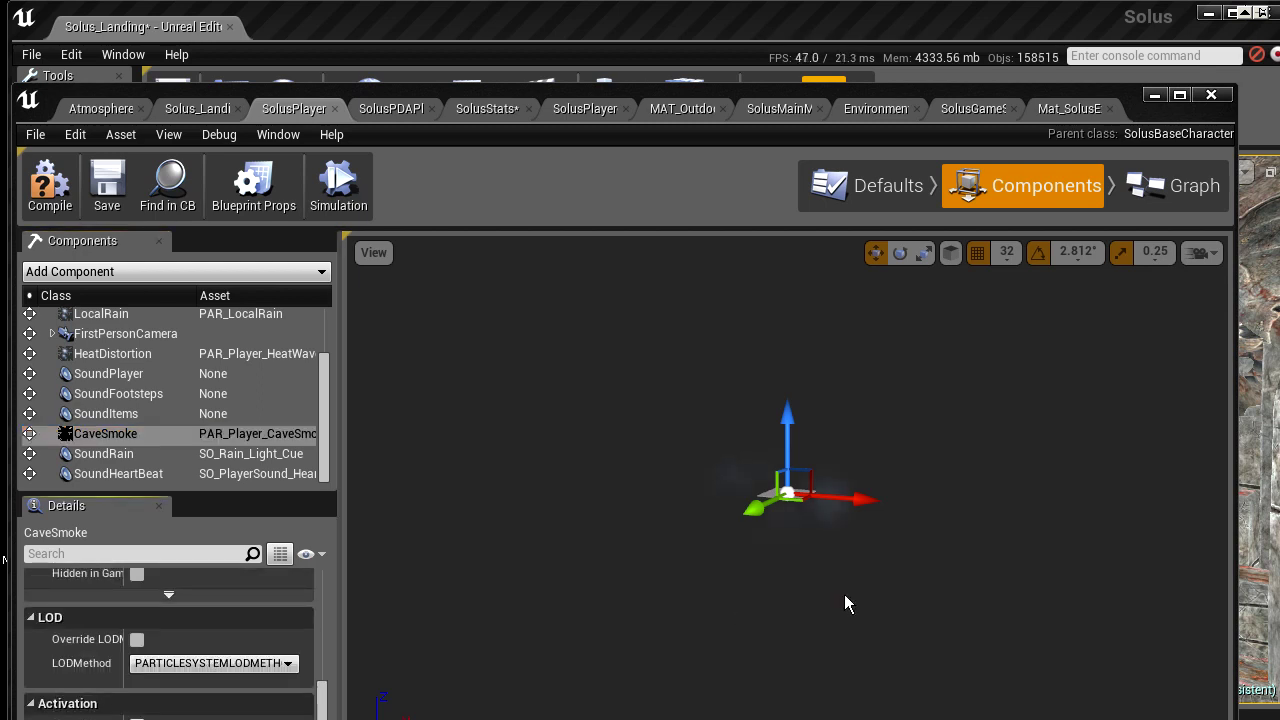
{"action": "left_click_drag", "start_coordinate": [845, 600], "coordinate": [845, 600]}
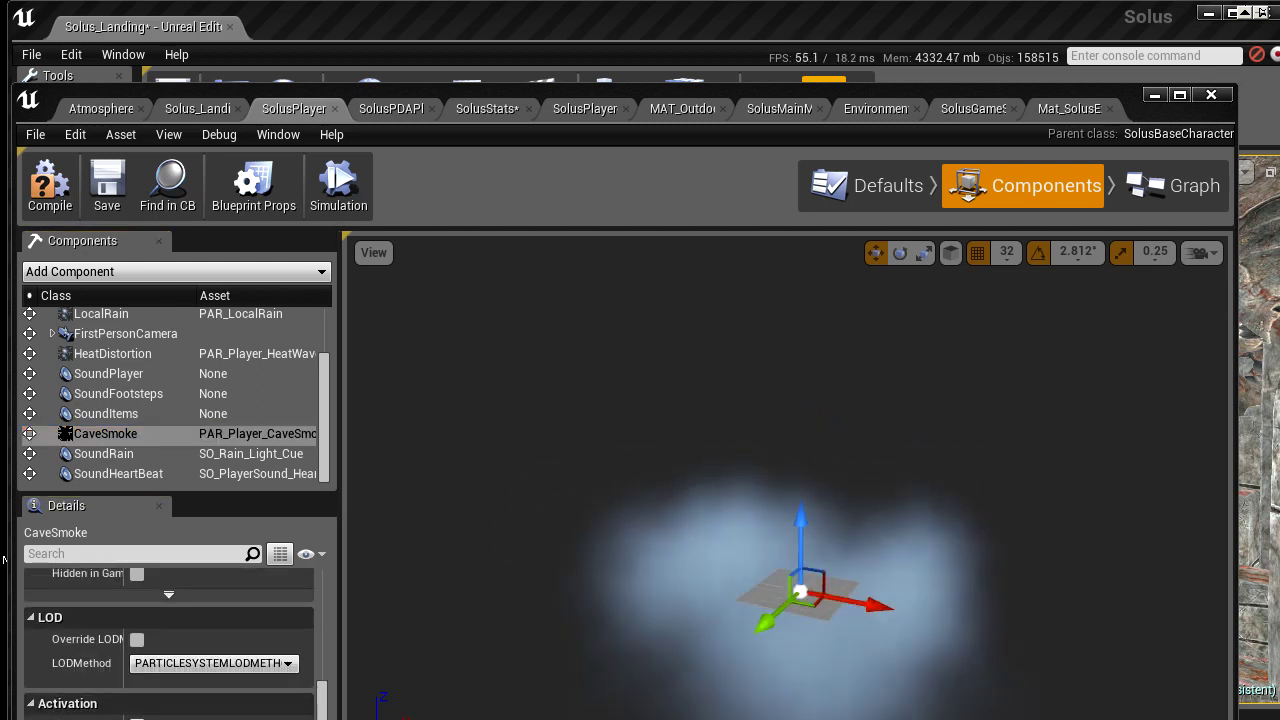
{"action": "right_click_drag", "start_coordinate": [800, 593], "coordinate": [775, 540]}
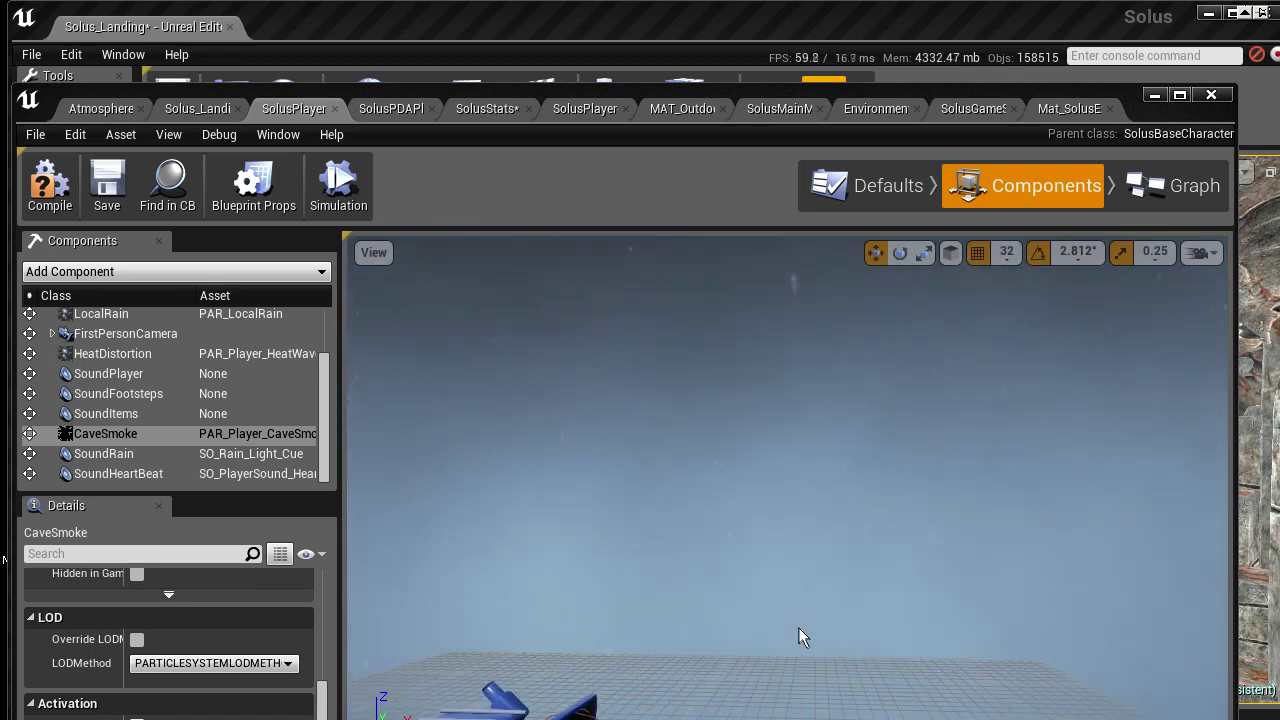
{"action": "right_click_drag", "start_coordinate": [800, 636], "coordinate": [800, 636]}
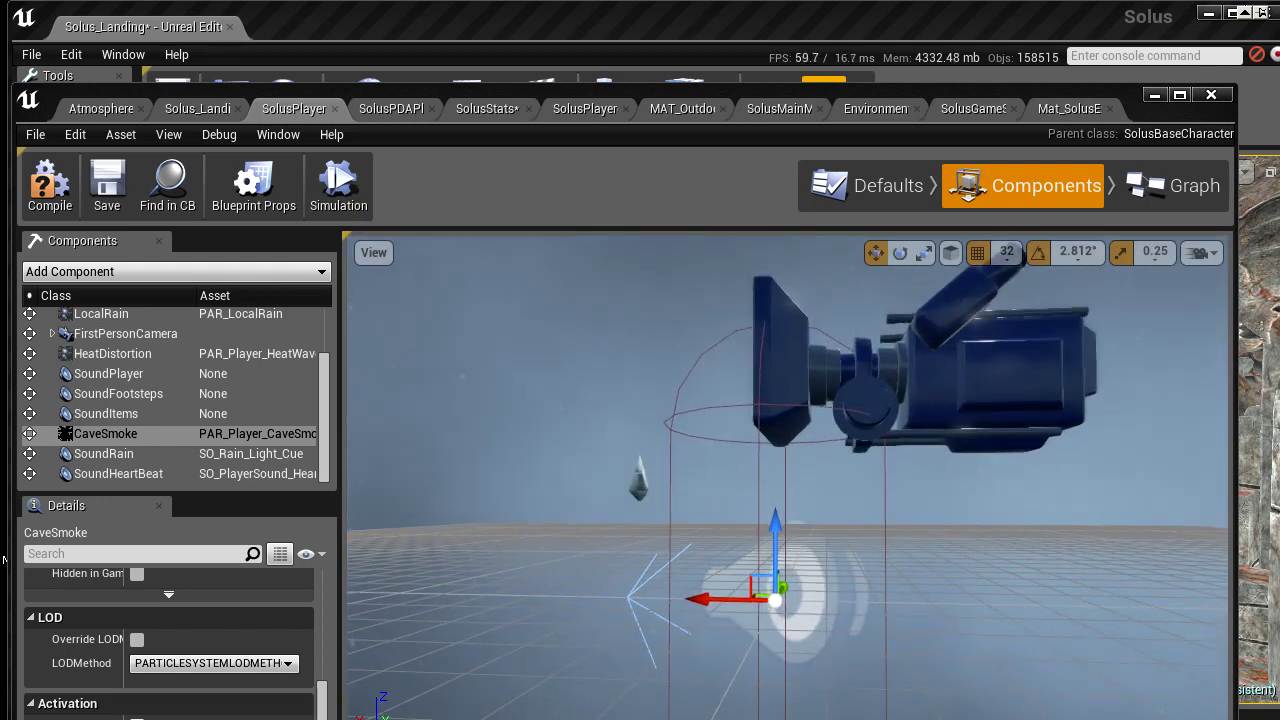
{"action": "right_click_drag", "start_coordinate": [853, 585], "coordinate": [853, 585]}
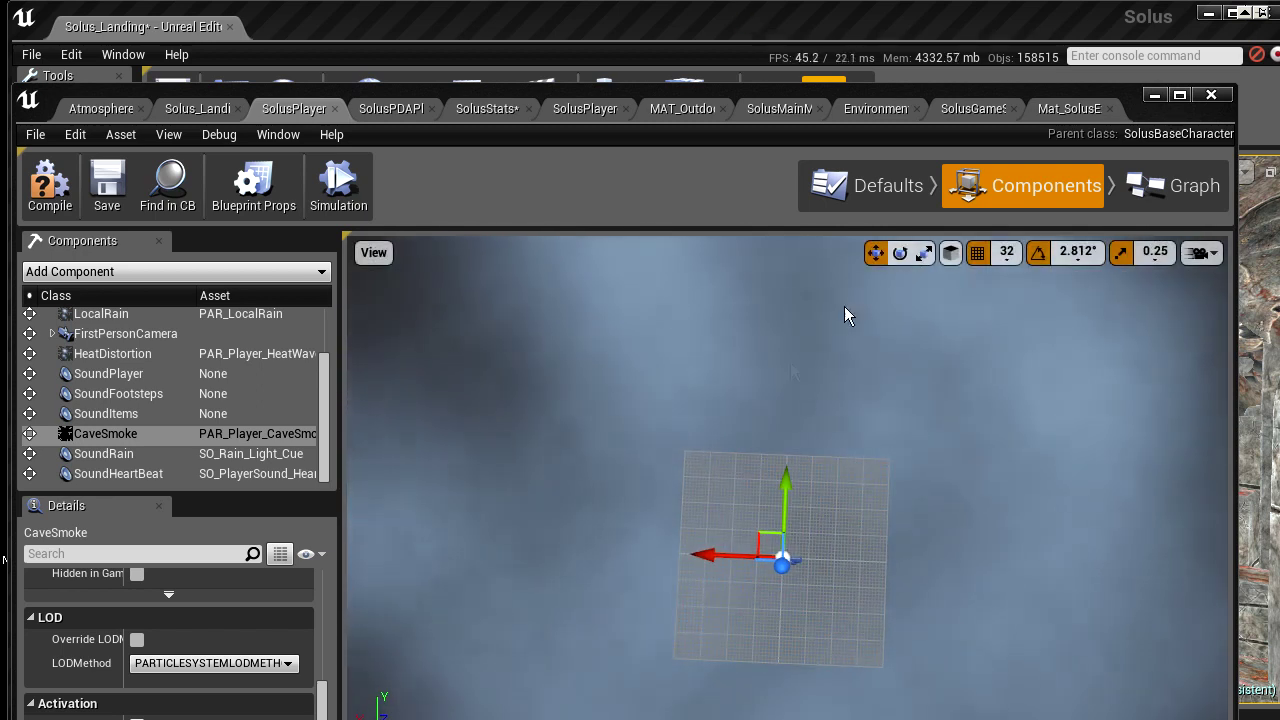
{"action": "right_click_drag", "start_coordinate": [787, 478], "coordinate": [781, 469]}
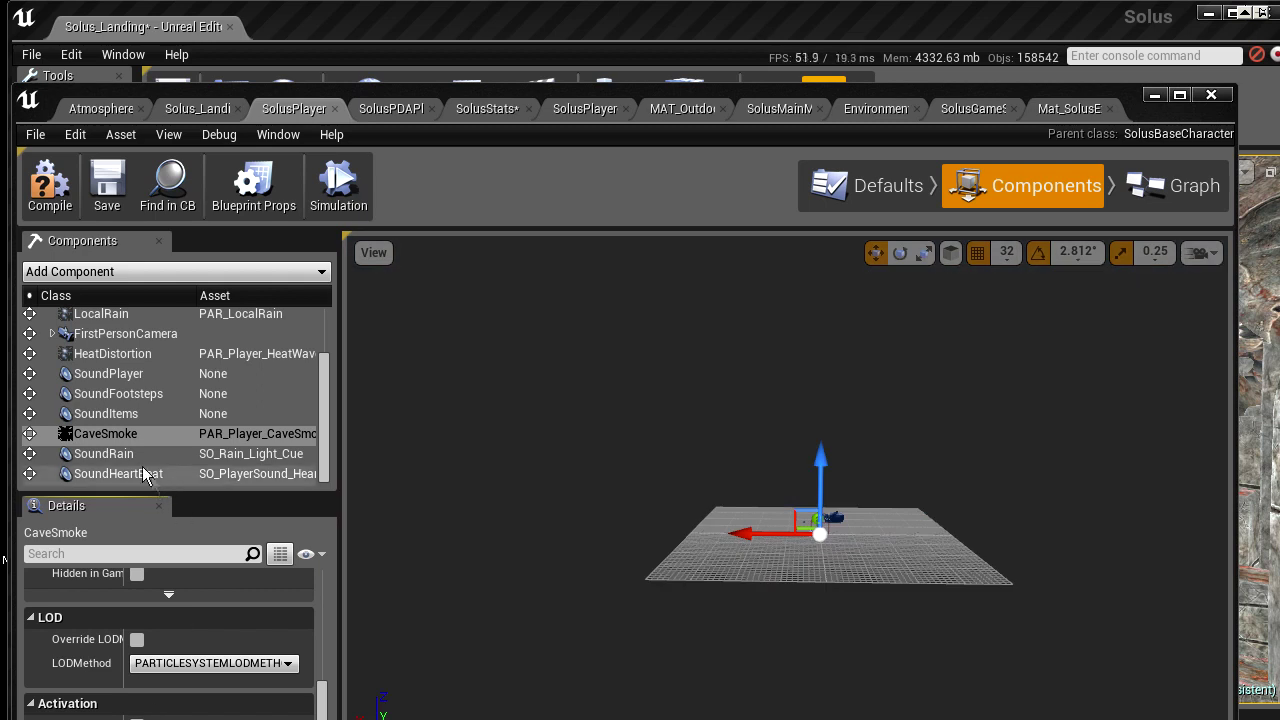
- Select SoundRain, then LocalRain, and orbit the preview through the falling rain particles
{"action": "left_click", "coordinate": [140, 456]}
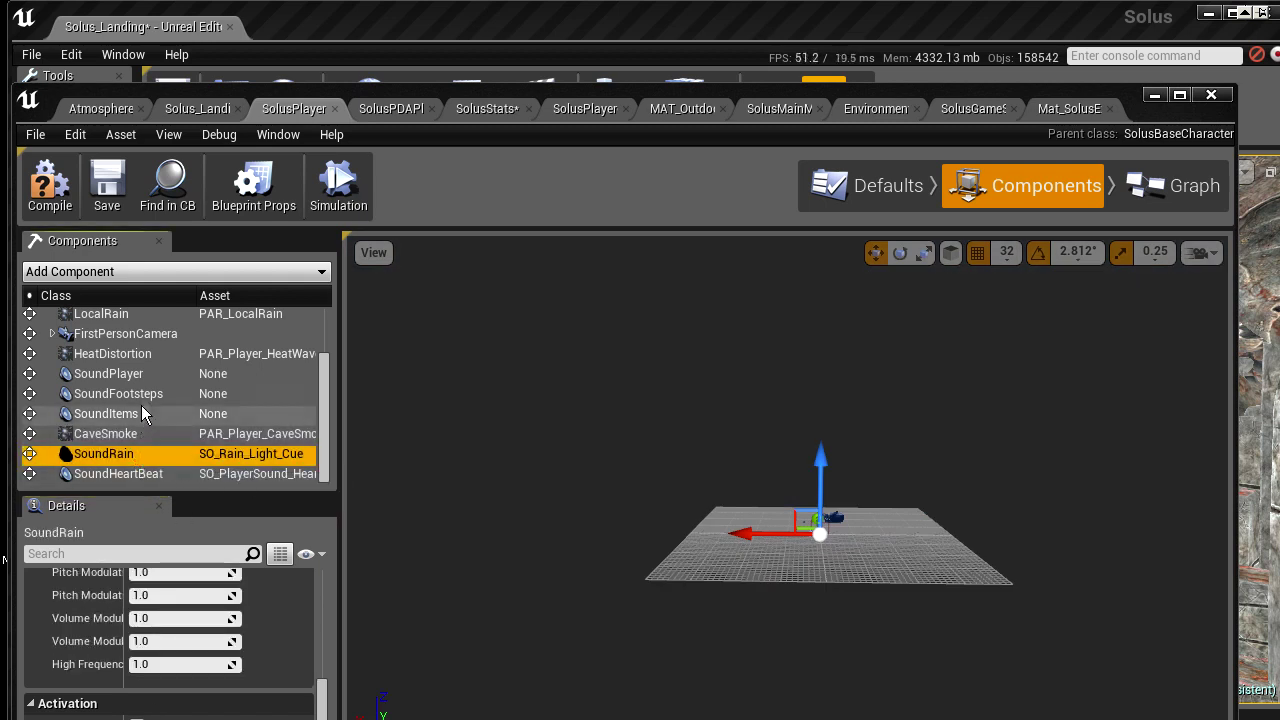
{"action": "left_click", "coordinate": [100, 313]}
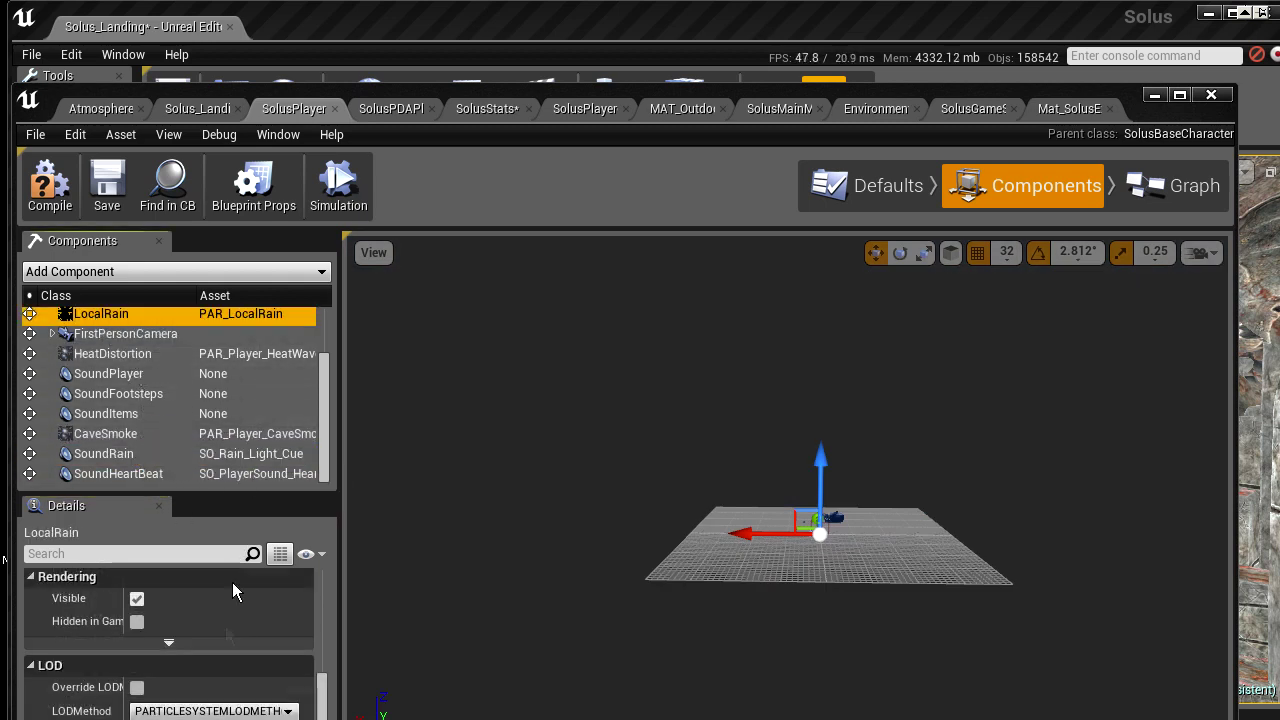
{"action": "scroll", "coordinate": [225, 626], "scroll_direction": "down", "scroll_amount": 1}
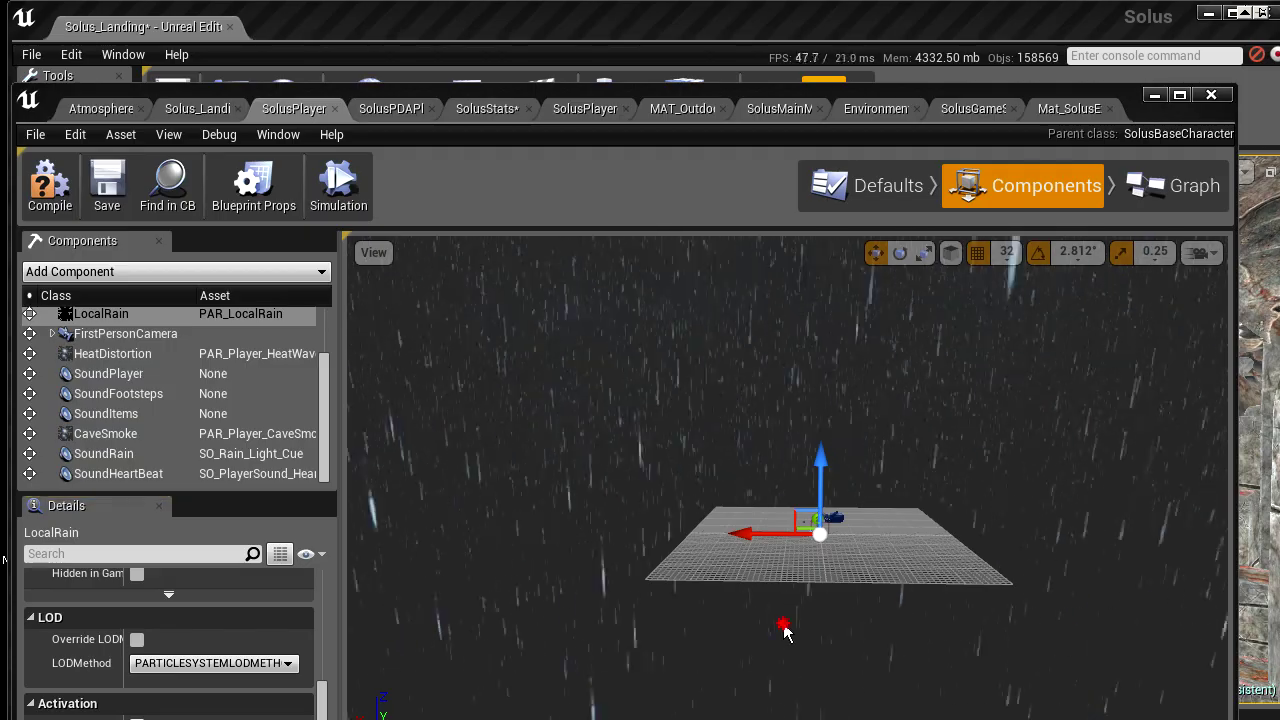
{"action": "left_click_drag", "start_coordinate": [785, 625], "coordinate": [785, 625]}
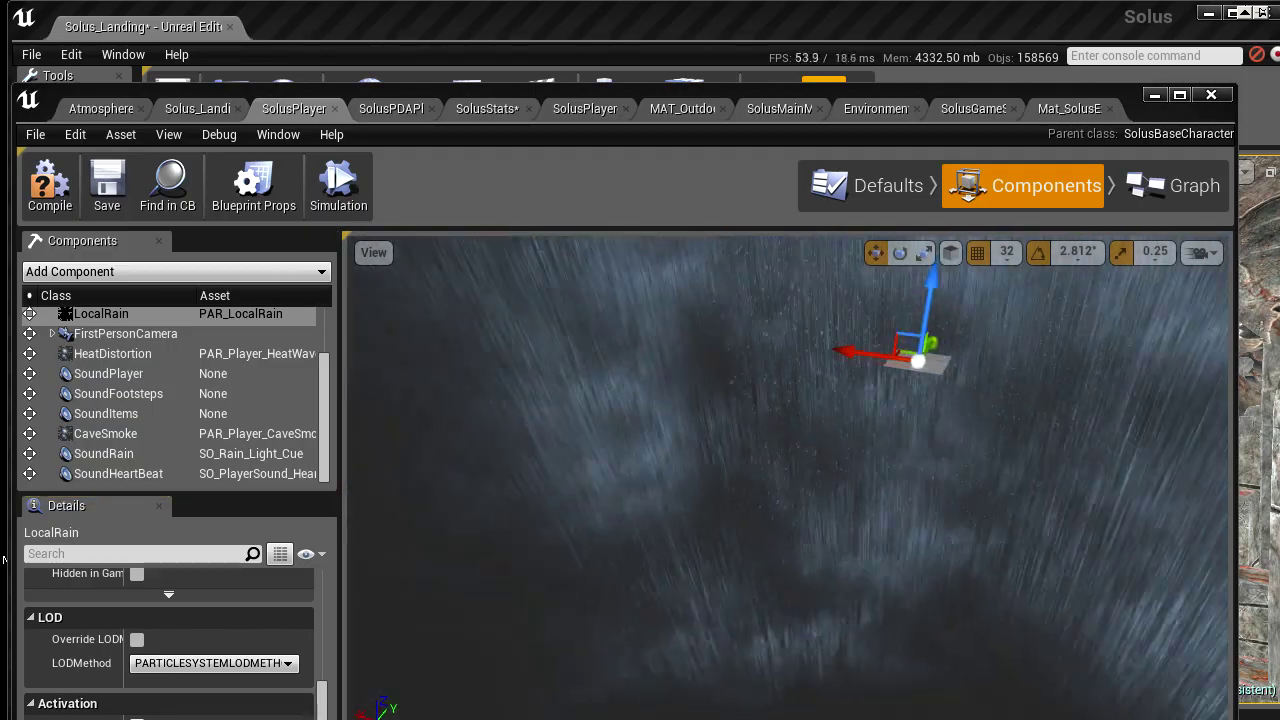
{"action": "left_click_drag", "start_coordinate": [763, 432], "coordinate": [763, 432]}
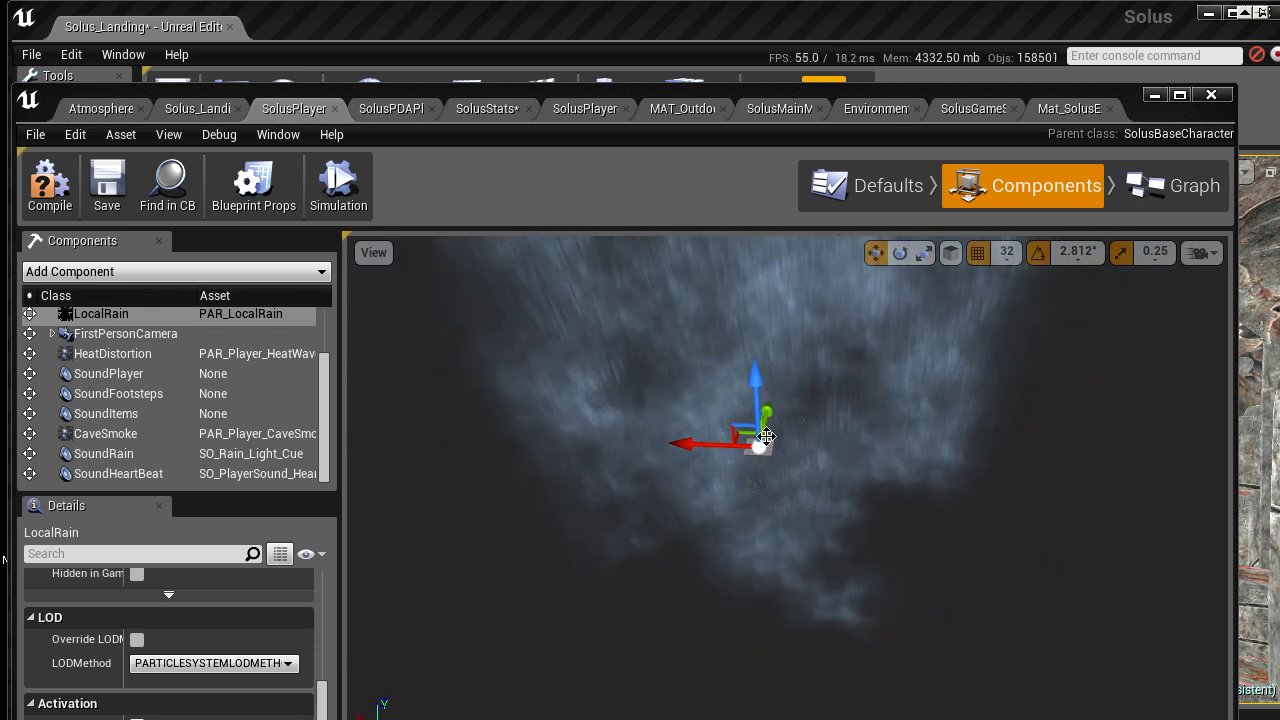
{"action": "mouse_move", "coordinate": [815, 430]}
{"action": "left_mouse_down"}
{"action": "mouse_move", "coordinate": [818, 30]}
{"action": "mouse_move", "coordinate": [842, 153]}
{"action": "left_mouse_up"}
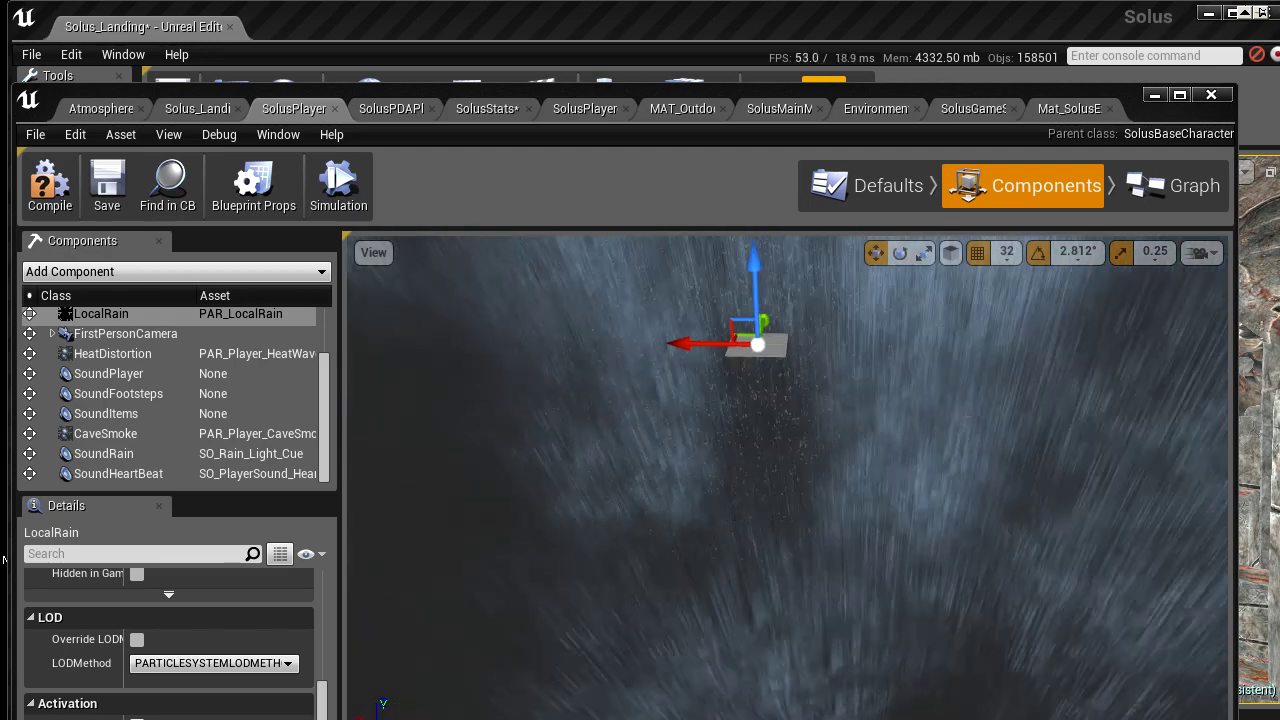
{"action": "mouse_move", "coordinate": [842, 153]}
{"action": "left_mouse_down"}
{"action": "mouse_move", "coordinate": [842, 200]}
{"action": "mouse_move", "coordinate": [760, 420]}
{"action": "mouse_move", "coordinate": [865, 605]}
{"action": "left_mouse_up"}
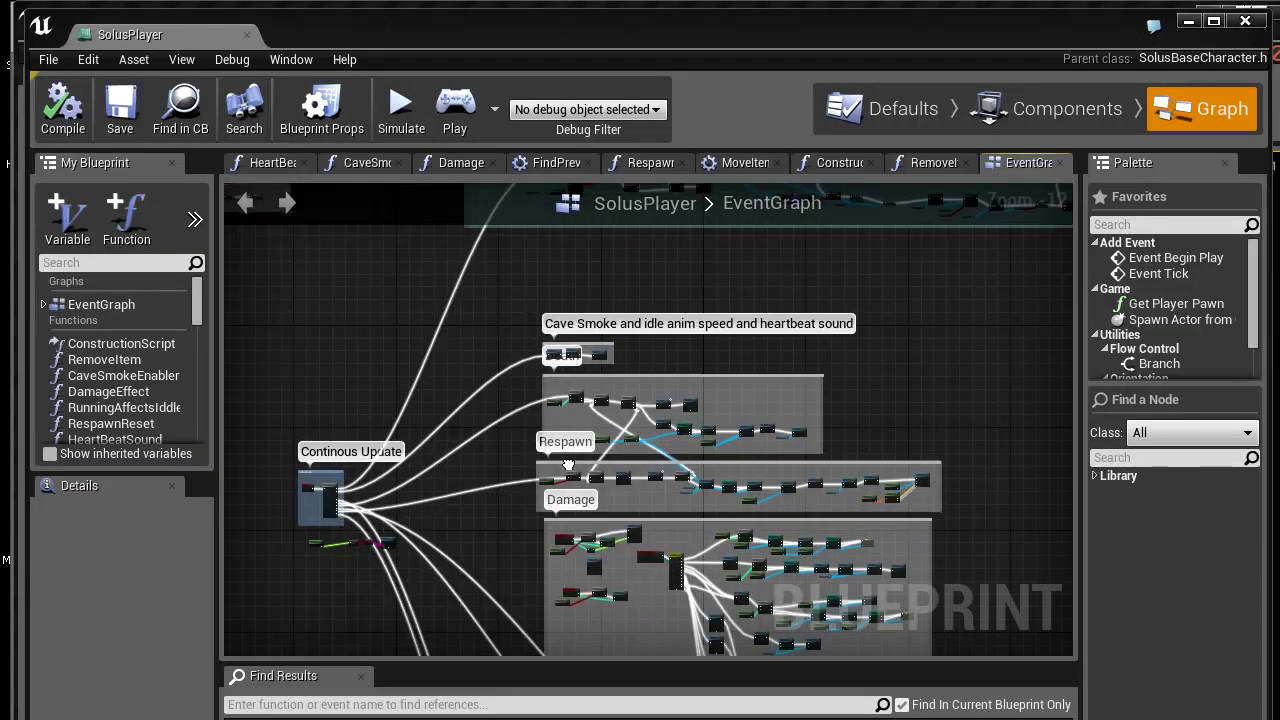
{"action": "right_click_drag", "start_coordinate": [534, 444], "coordinate": [538, 335]}
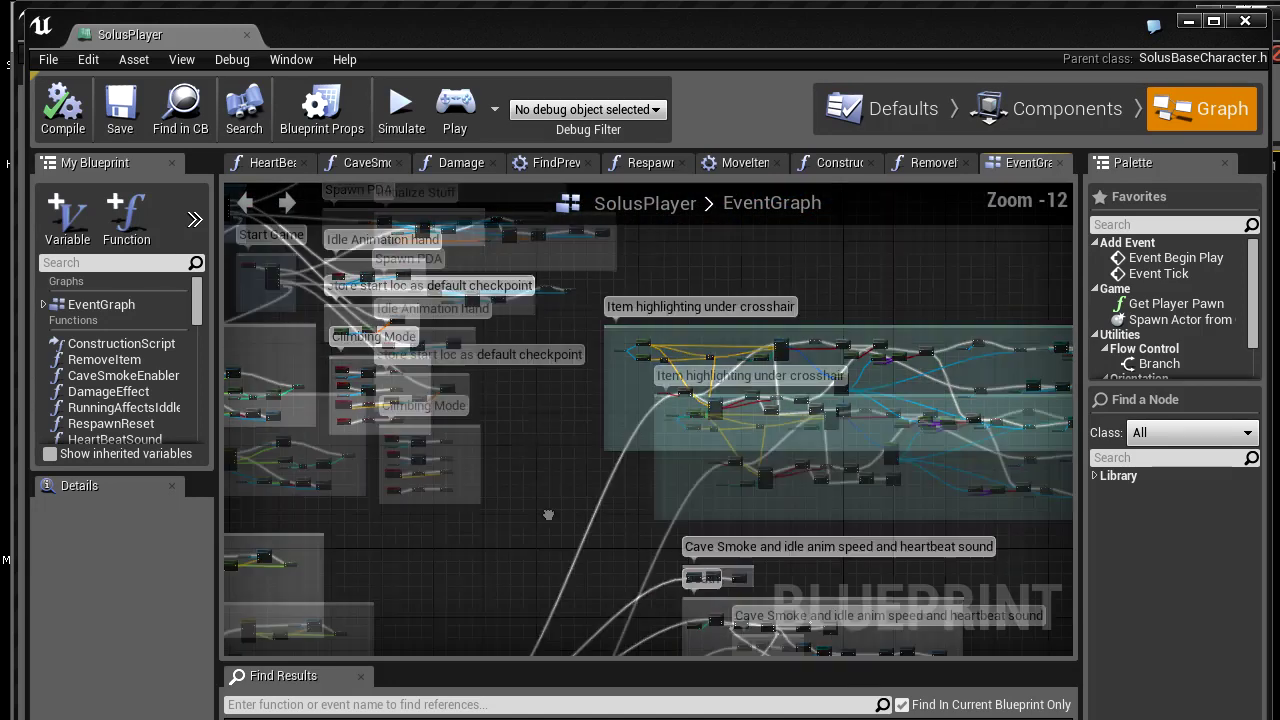
{"action": "mouse_move", "coordinate": [538, 335]}
{"action": "right_mouse_down"}
{"action": "mouse_move", "coordinate": [752, 484]}
{"action": "mouse_move", "coordinate": [812, 476]}
{"action": "right_mouse_up"}
{"action": "right_click_drag", "start_coordinate": [891, 475], "coordinate": [666, 437]}
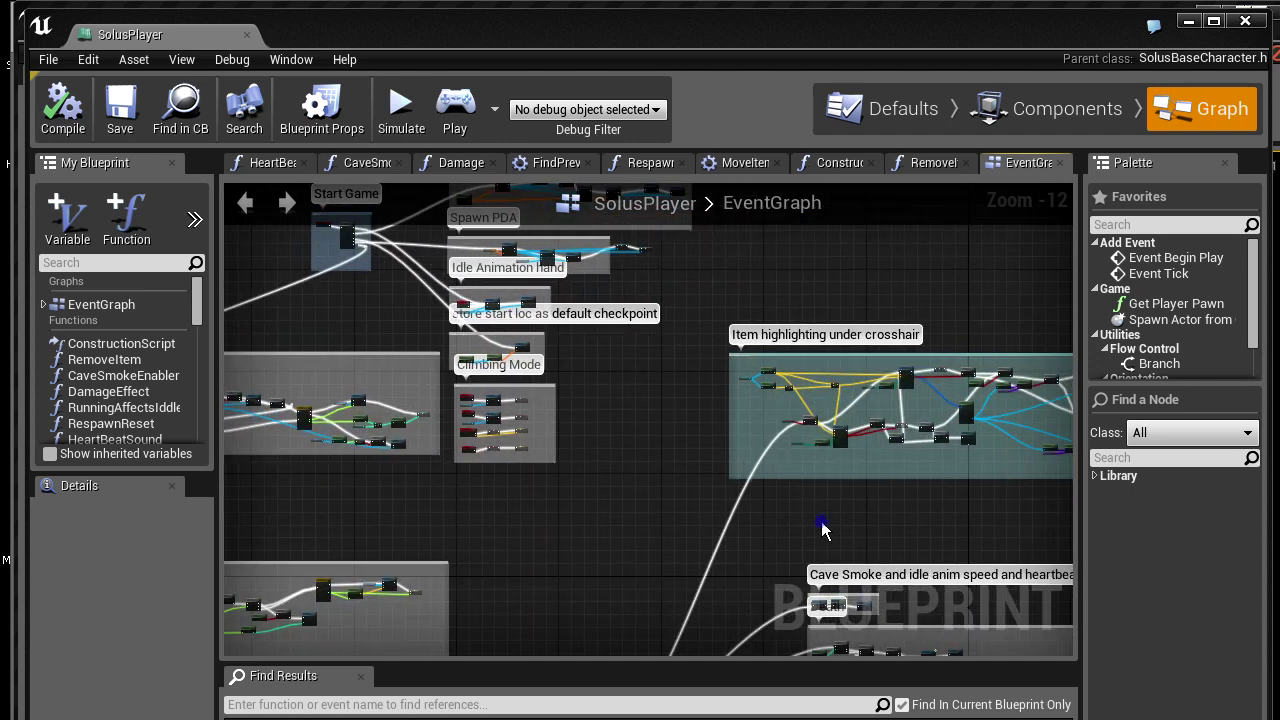
{"action": "right_click_drag", "start_coordinate": [823, 523], "coordinate": [695, 467]}
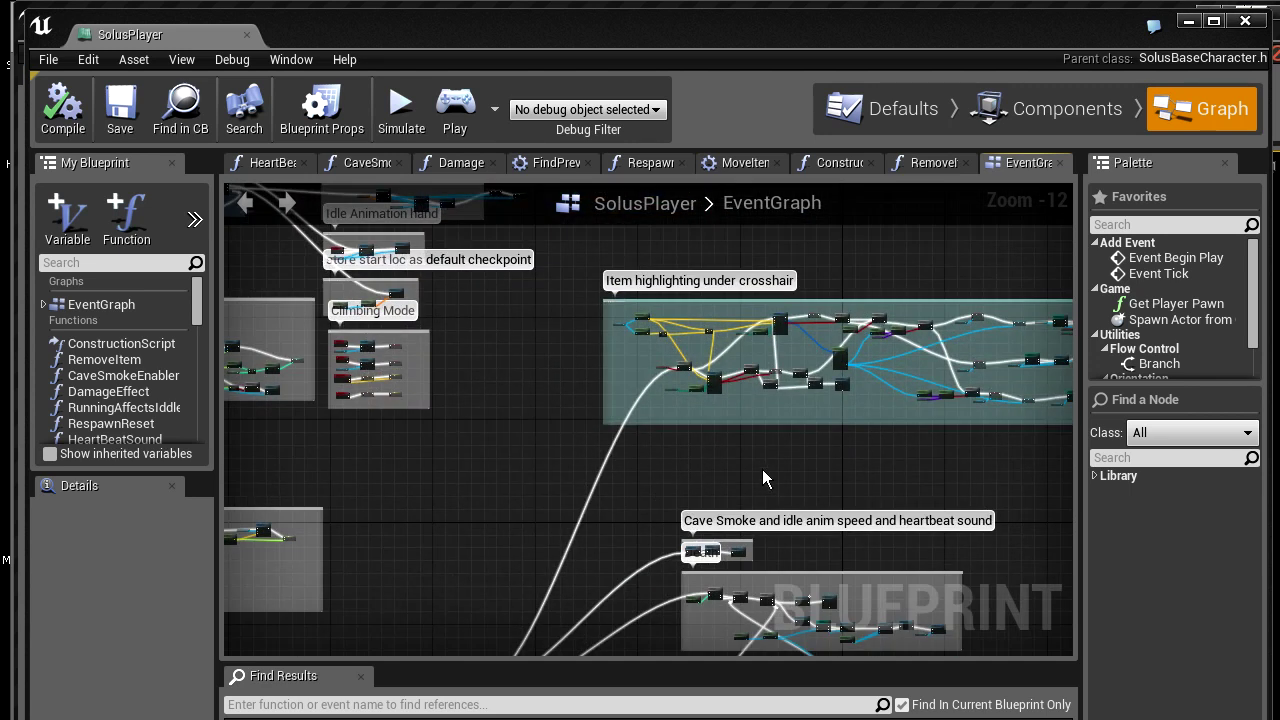
{"action": "mouse_move", "coordinate": [800, 470]}
{"action": "right_mouse_down"}
{"action": "mouse_move", "coordinate": [676, 512]}
{"action": "mouse_move", "coordinate": [430, 479]}
{"action": "mouse_move", "coordinate": [418, 460]}
{"action": "right_mouse_up"}
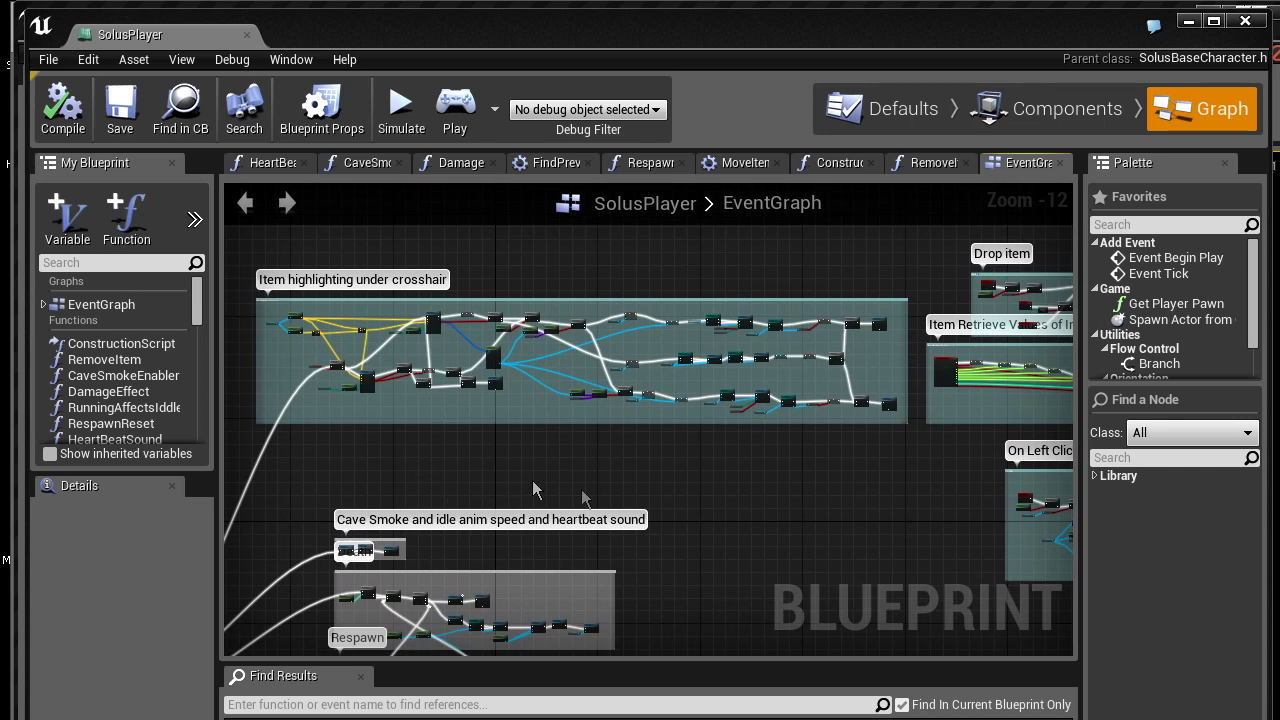
{"action": "right_click_drag", "start_coordinate": [736, 478], "coordinate": [698, 481]}
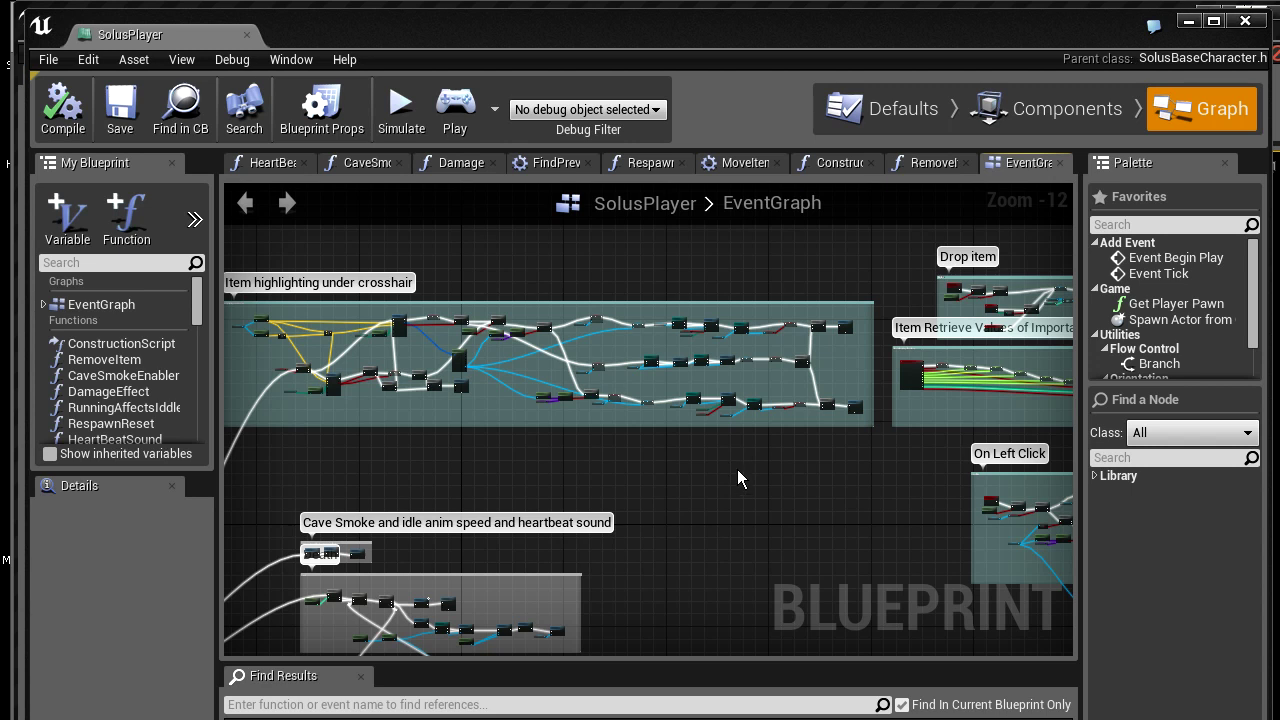
{"action": "mouse_move", "coordinate": [747, 480]}
{"action": "right_mouse_down"}
{"action": "mouse_move", "coordinate": [720, 495]}
{"action": "mouse_move", "coordinate": [745, 516]}
{"action": "mouse_move", "coordinate": [730, 518]}
{"action": "right_mouse_up"}
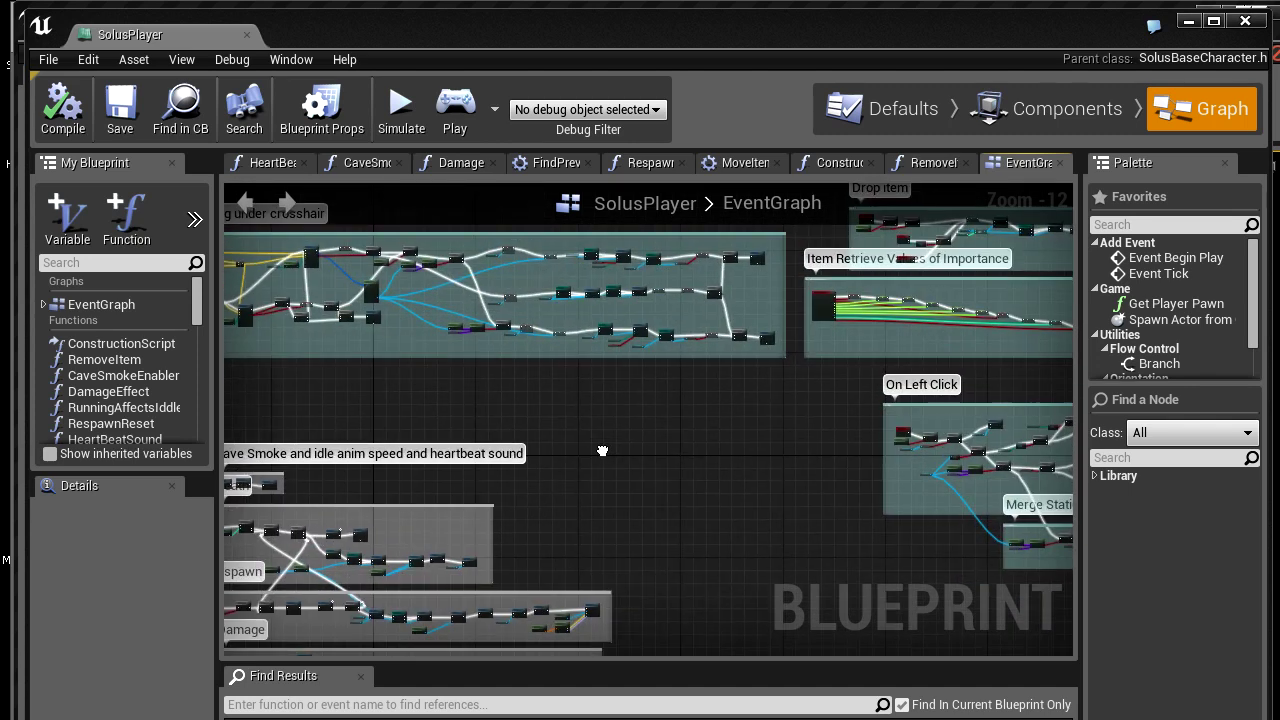
{"action": "mouse_move", "coordinate": [681, 518]}
{"action": "right_mouse_down"}
{"action": "mouse_move", "coordinate": [436, 471]}
{"action": "mouse_move", "coordinate": [427, 519]}
{"action": "mouse_move", "coordinate": [708, 427]}
{"action": "mouse_move", "coordinate": [816, 423]}
{"action": "mouse_move", "coordinate": [692, 452]}
{"action": "mouse_move", "coordinate": [696, 624]}
{"action": "mouse_move", "coordinate": [591, 480]}
{"action": "mouse_move", "coordinate": [661, 387]}
{"action": "mouse_move", "coordinate": [374, 449]}
{"action": "mouse_move", "coordinate": [635, 391]}
{"action": "right_mouse_up"}
{"action": "scroll", "coordinate": [600, 343], "scroll_direction": "up", "scroll_amount": 10}
{"action": "scroll", "coordinate": [600, 343], "scroll_direction": "down", "scroll_amount": 7}
{"action": "mouse_move", "coordinate": [600, 343]}
{"action": "right_mouse_down"}
{"action": "mouse_move", "coordinate": [584, 429]}
{"action": "mouse_move", "coordinate": [679, 502]}
{"action": "right_mouse_up"}
{"action": "scroll", "coordinate": [576, 458], "scroll_direction": "down", "scroll_amount": 2}
{"action": "scroll", "coordinate": [576, 458], "scroll_direction": "down", "scroll_amount": 2}
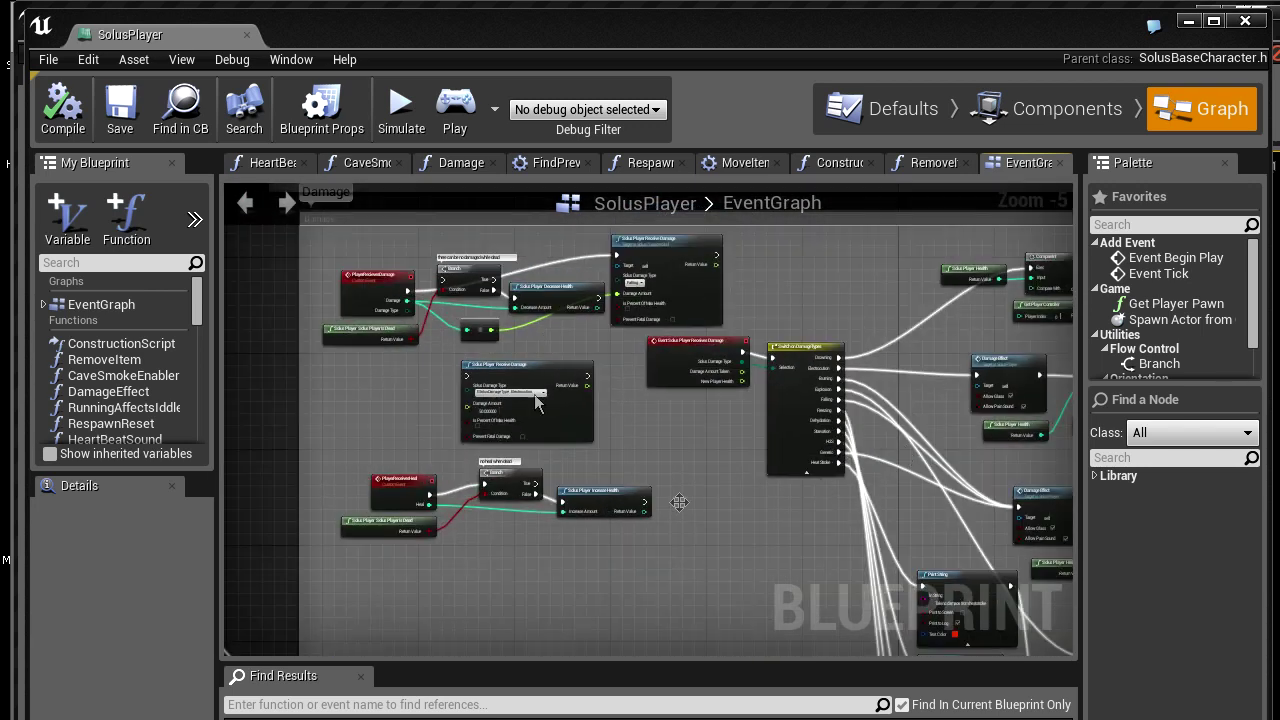
{"action": "scroll", "coordinate": [714, 336], "scroll_direction": "up", "scroll_amount": 3}
{"action": "scroll", "coordinate": [714, 336], "scroll_direction": "up", "scroll_amount": 2}
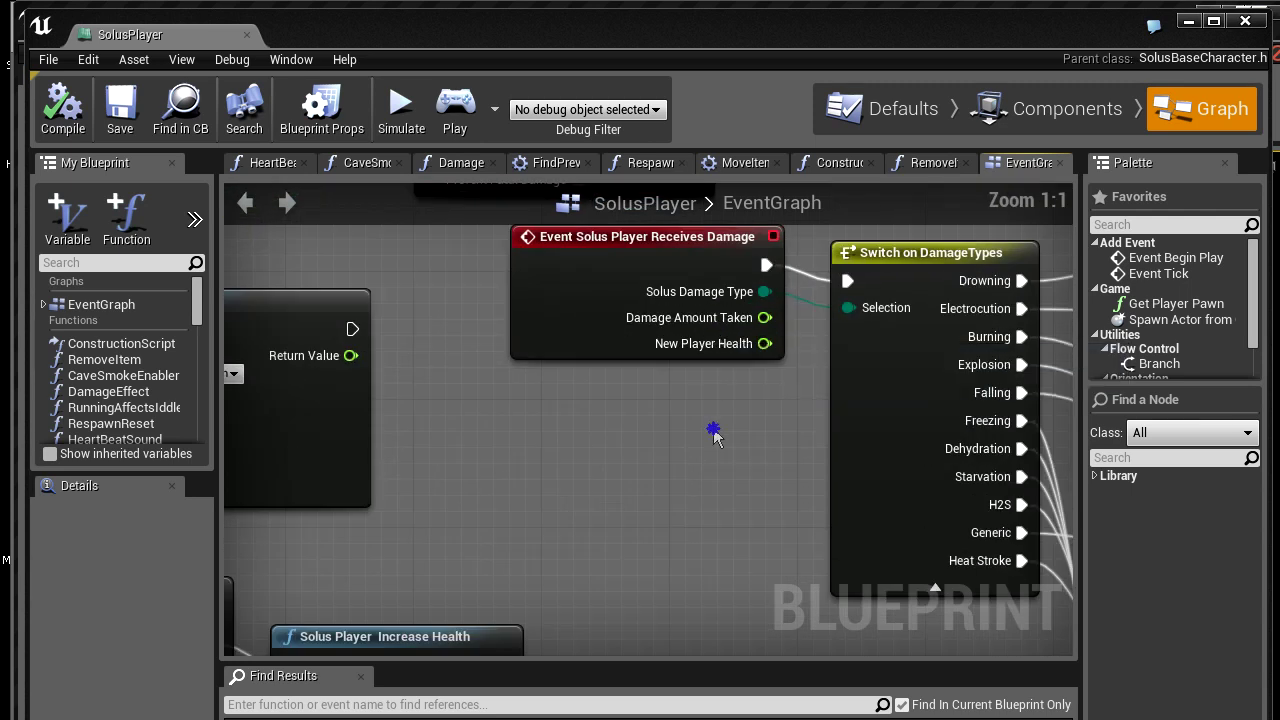
{"action": "mouse_move", "coordinate": [633, 340]}
{"action": "right_mouse_down"}
{"action": "mouse_move", "coordinate": [483, 410]}
{"action": "mouse_move", "coordinate": [629, 547]}
{"action": "right_mouse_up"}
{"action": "left_click", "coordinate": [454, 356]}
{"action": "scroll", "coordinate": [629, 547], "scroll_direction": "down", "scroll_amount": 6}
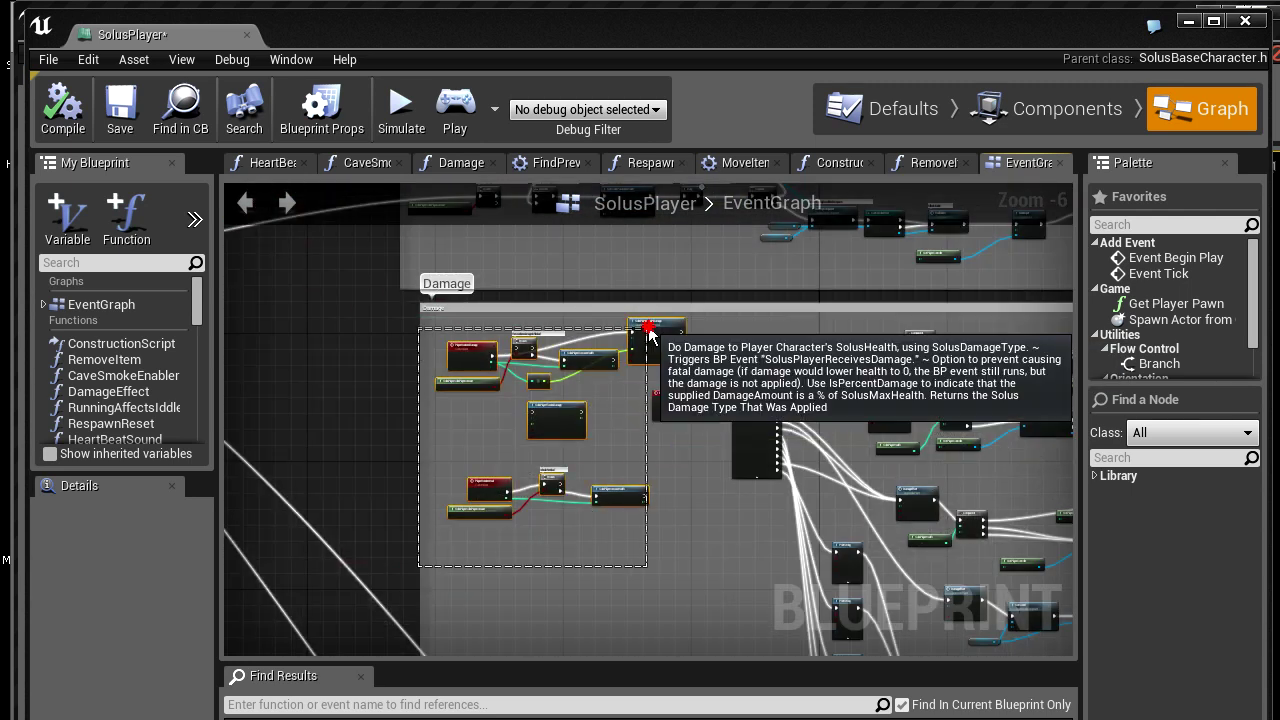
{"action": "scroll", "coordinate": [529, 491], "scroll_direction": "up", "scroll_amount": 5}
{"action": "scroll", "coordinate": [688, 433], "scroll_direction": "up", "scroll_amount": 1}
{"action": "right_click_drag", "start_coordinate": [802, 460], "coordinate": [619, 464]}
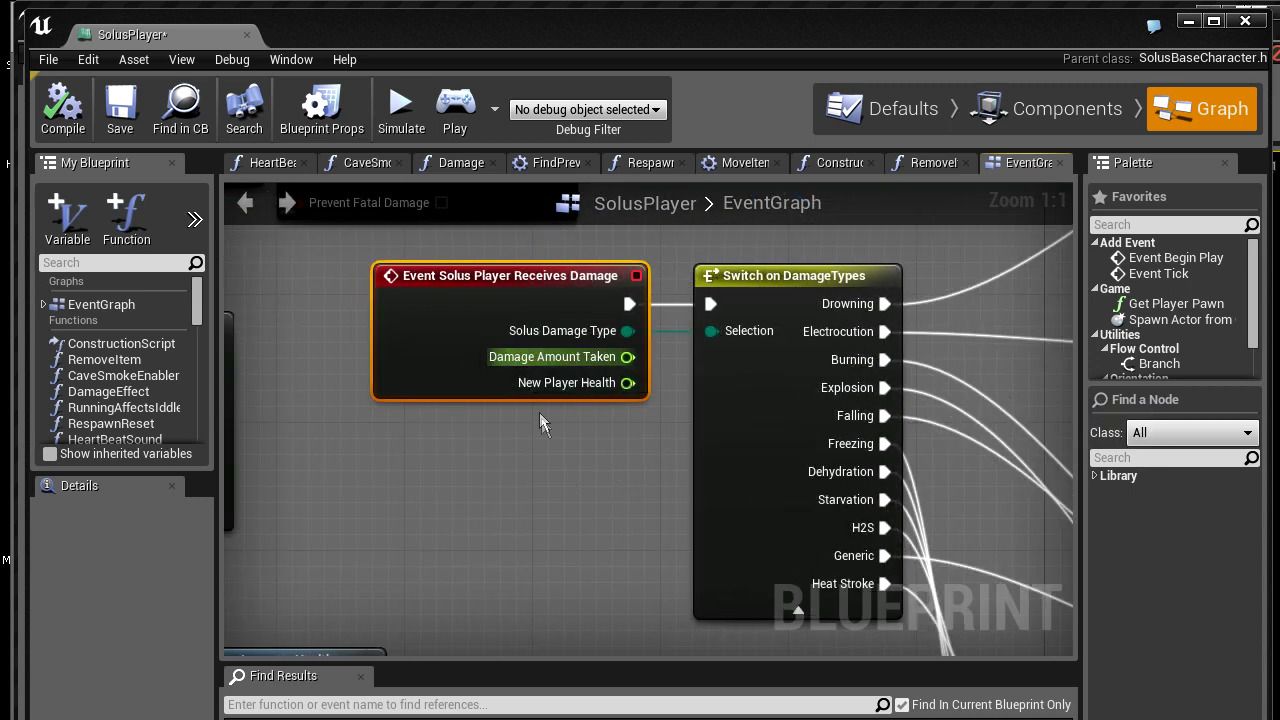
{"action": "scroll", "coordinate": [591, 435], "scroll_direction": "down", "scroll_amount": 2}
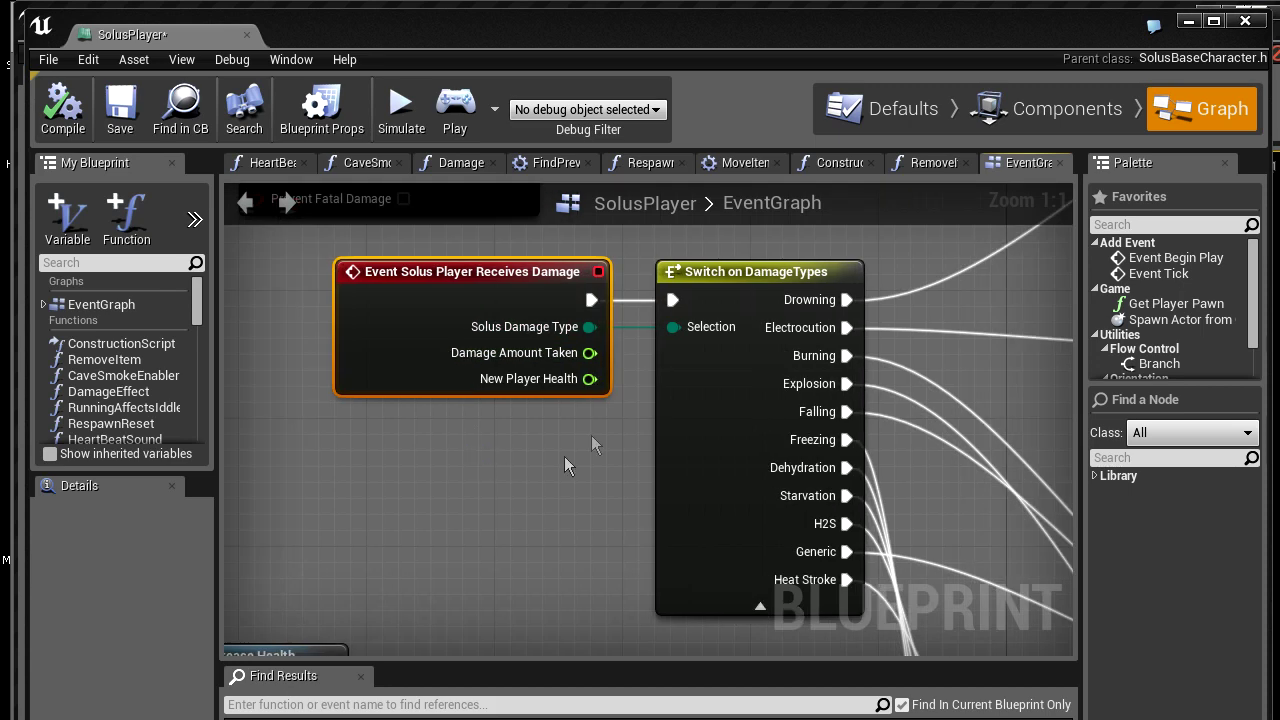
{"action": "scroll", "coordinate": [620, 432], "scroll_direction": "down", "scroll_amount": 8}
{"action": "scroll", "coordinate": [620, 432], "scroll_direction": "down", "scroll_amount": 1}
{"action": "mouse_move", "coordinate": [620, 432]}
{"action": "right_mouse_down"}
{"action": "mouse_move", "coordinate": [760, 397]}
{"action": "mouse_move", "coordinate": [665, 451]}
{"action": "right_mouse_up"}
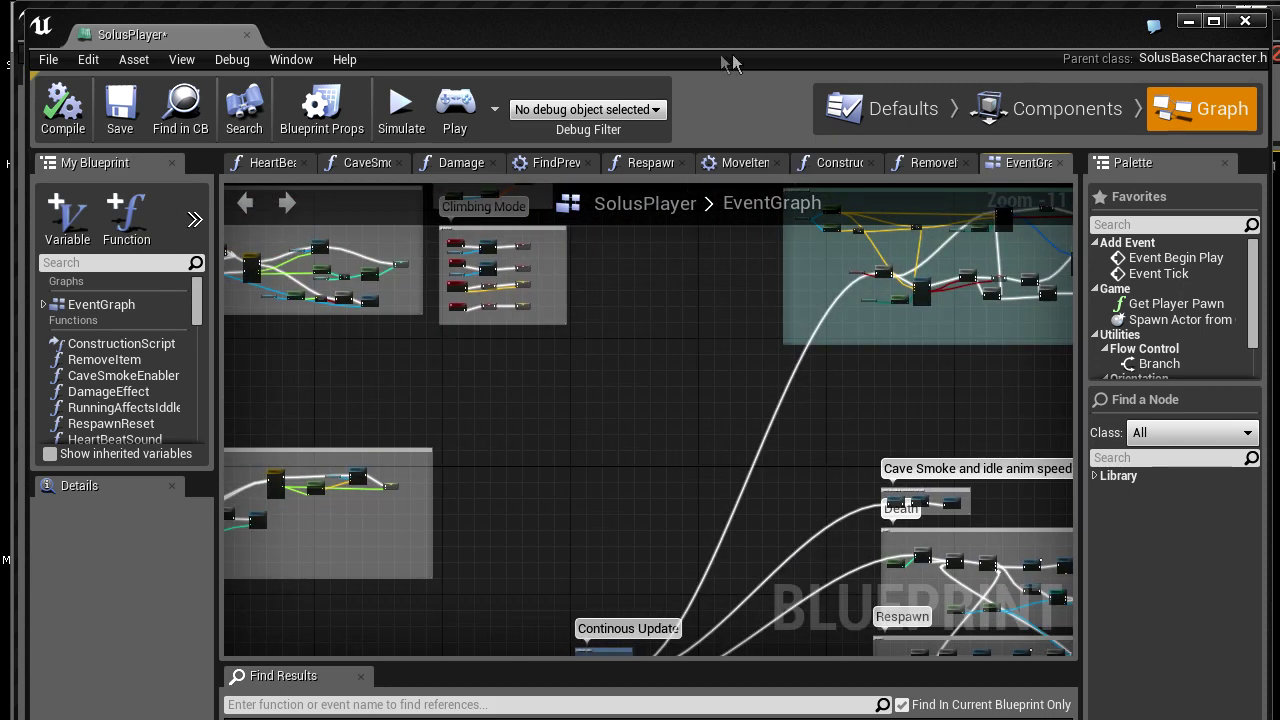
- Move the Blueprint window aside, restore it, and centre the Item highlighting under crosshair group
{"action": "left_click_drag", "start_coordinate": [1200, 195], "coordinate": [1200, 210]}
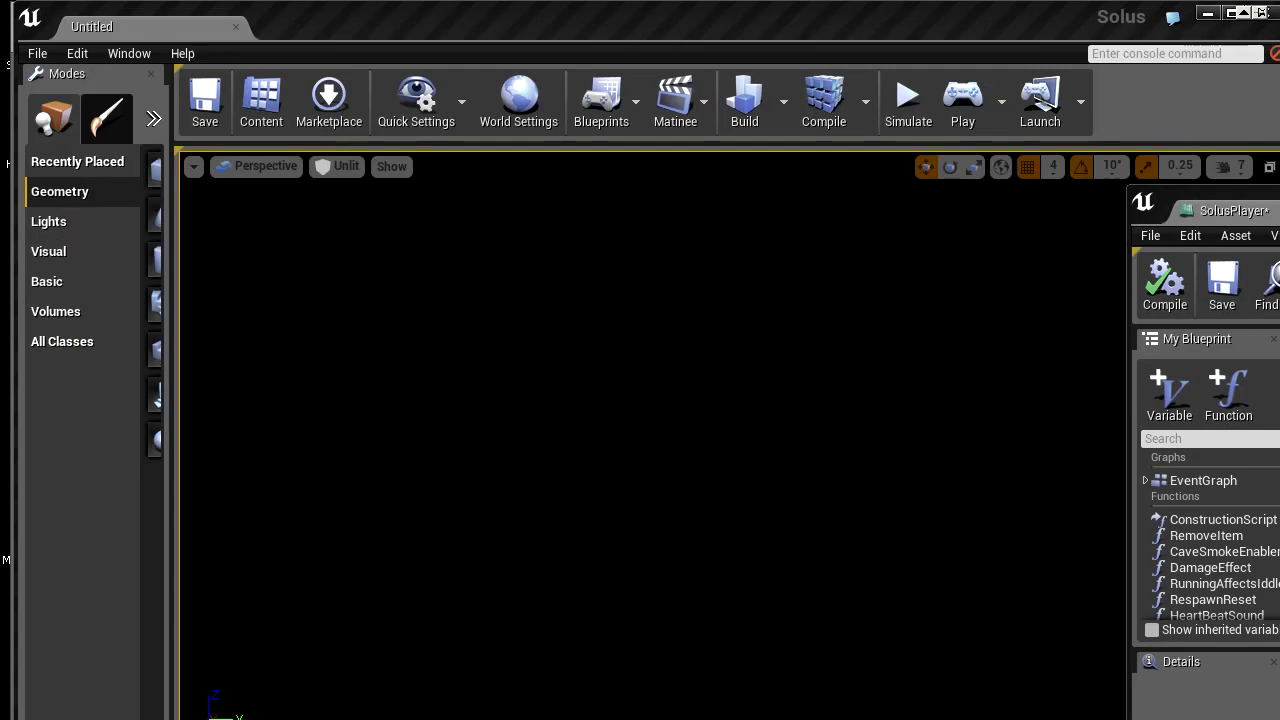
{"action": "left_click", "coordinate": [587, 20]}
{"action": "right_click_drag", "start_coordinate": [643, 310], "coordinate": [323, 515]}
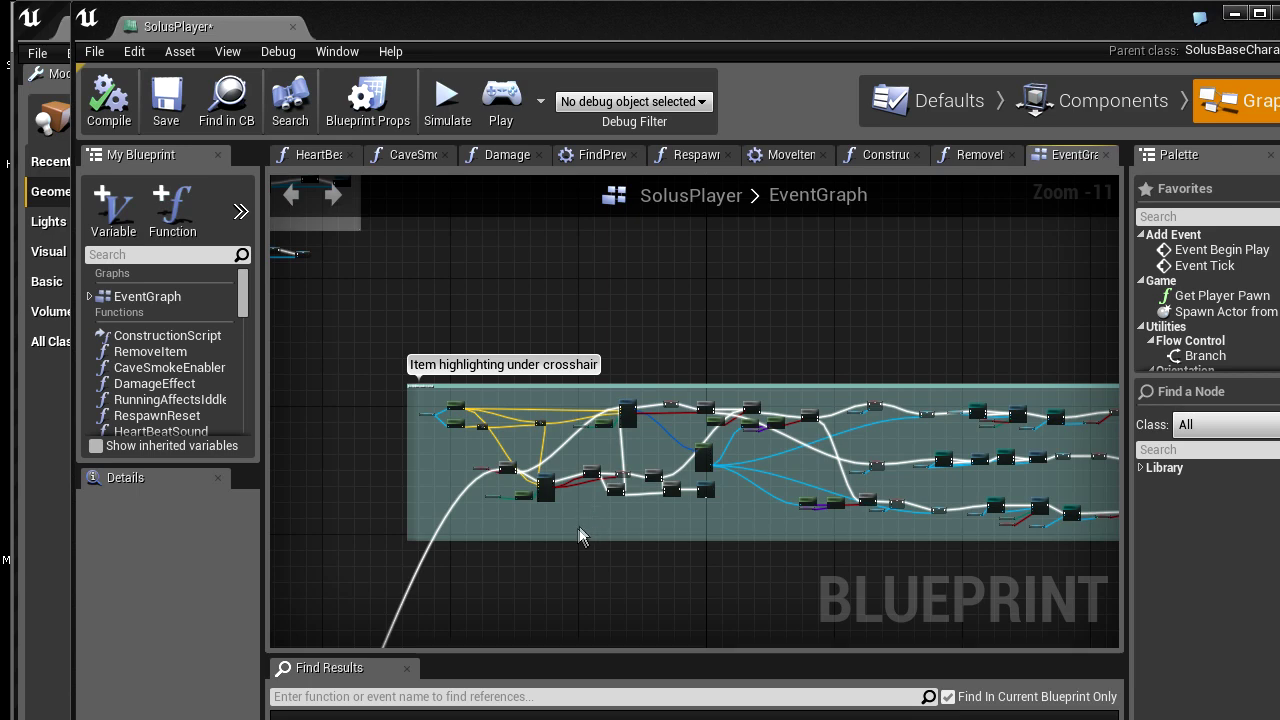
{"action": "right_click_drag", "start_coordinate": [646, 558], "coordinate": [682, 358]}
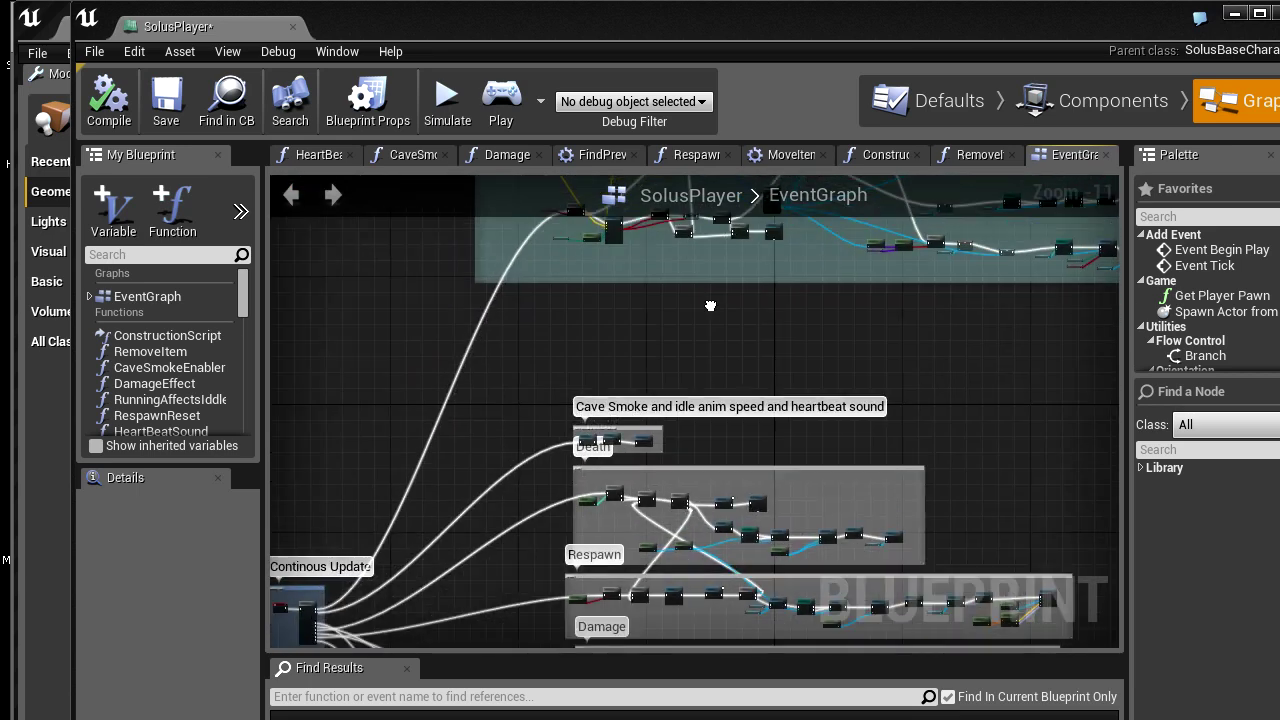
{"action": "scroll", "coordinate": [682, 358], "scroll_direction": "down", "scroll_amount": 2}
{"action": "scroll", "coordinate": [682, 358], "scroll_direction": "up", "scroll_amount": 5}
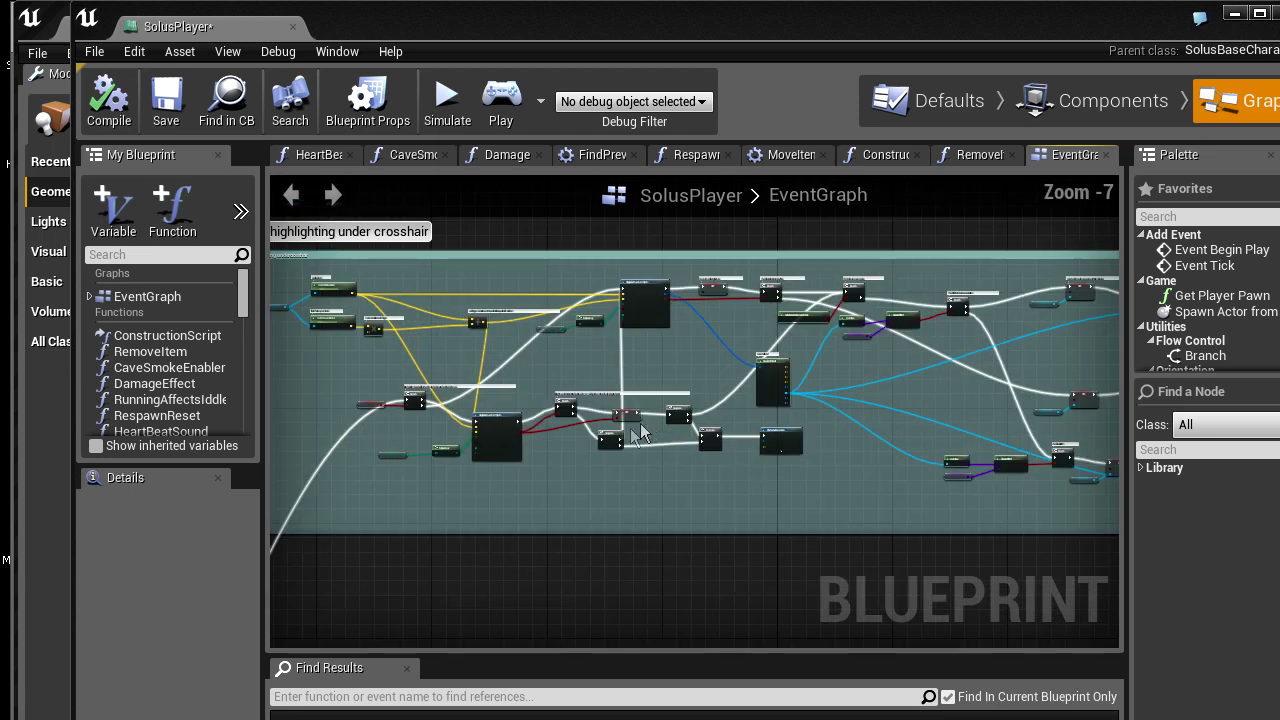
{"action": "right_click_drag", "start_coordinate": [682, 358], "coordinate": [710, 394]}
{"action": "scroll", "coordinate": [782, 450], "scroll_direction": "down", "scroll_amount": 5}
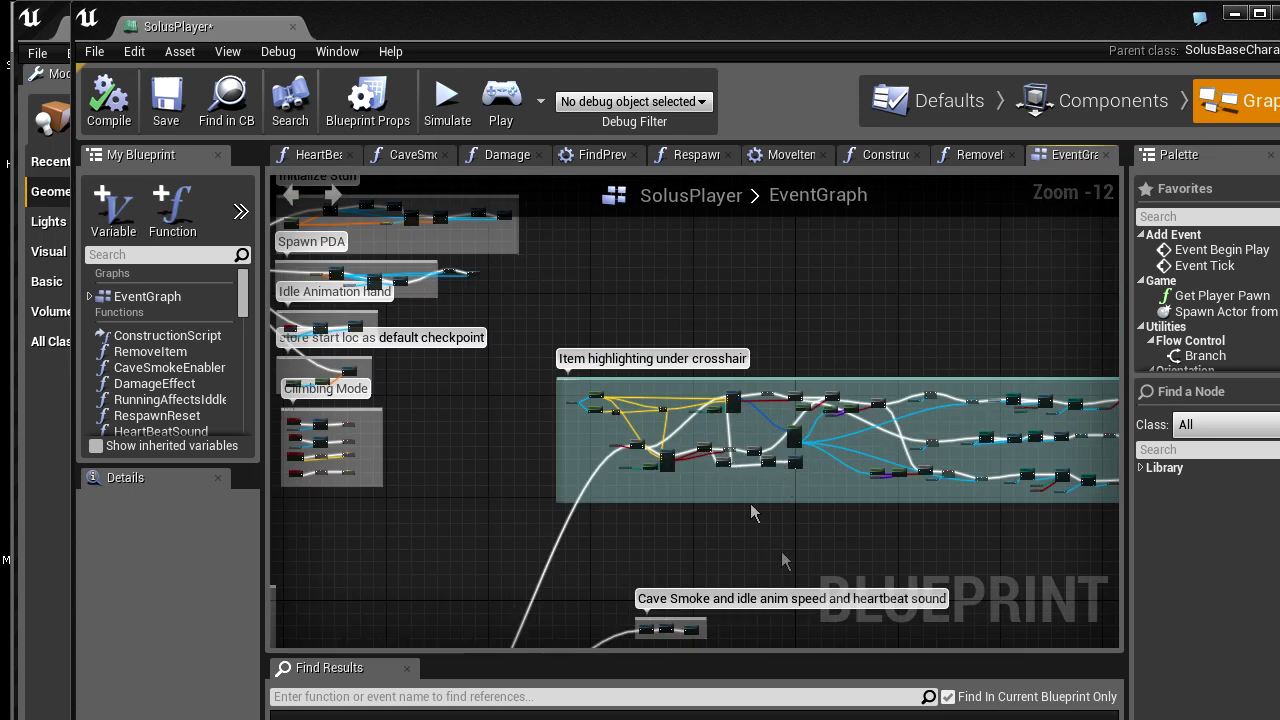
{"action": "scroll", "coordinate": [704, 531], "scroll_direction": "up", "scroll_amount": 5}
{"action": "scroll", "coordinate": [731, 514], "scroll_direction": "up", "scroll_amount": 5}
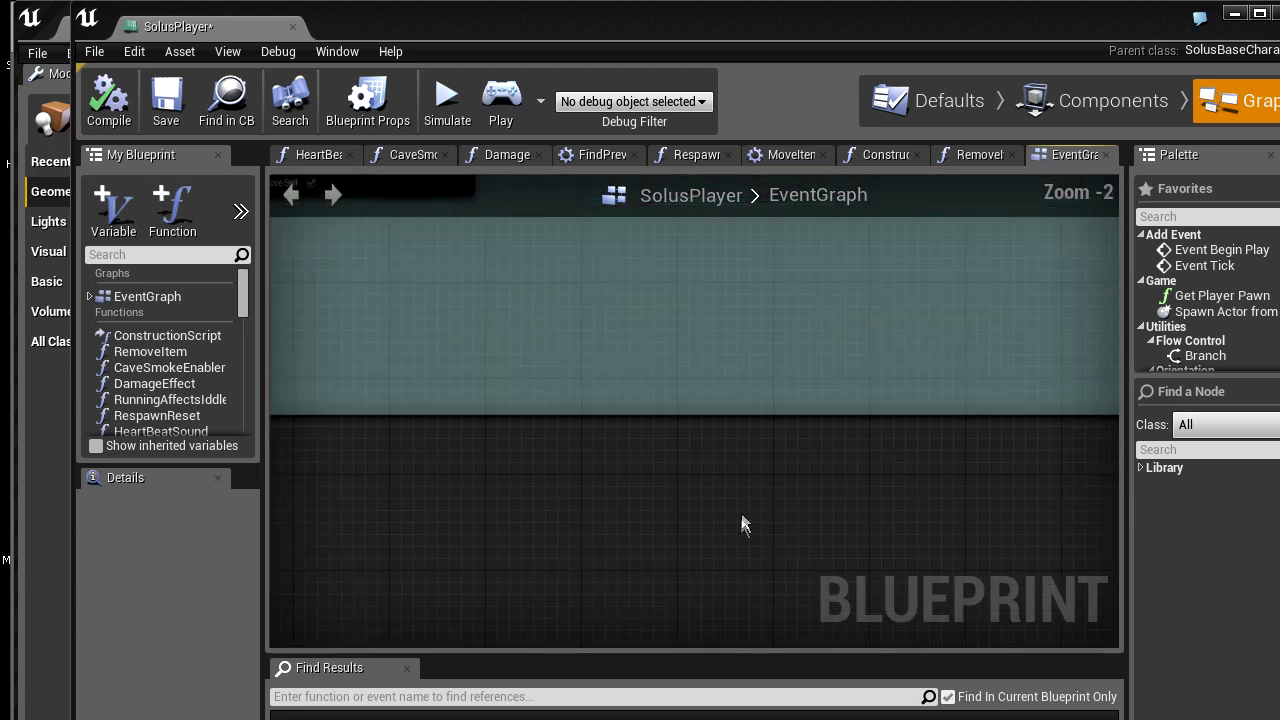
{"action": "scroll", "coordinate": [740, 518], "scroll_direction": "up", "scroll_amount": 2}
{"action": "scroll", "coordinate": [730, 510], "scroll_direction": "down", "scroll_amount": 3}
{"action": "right_click_drag", "start_coordinate": [611, 457], "coordinate": [520, 320]}
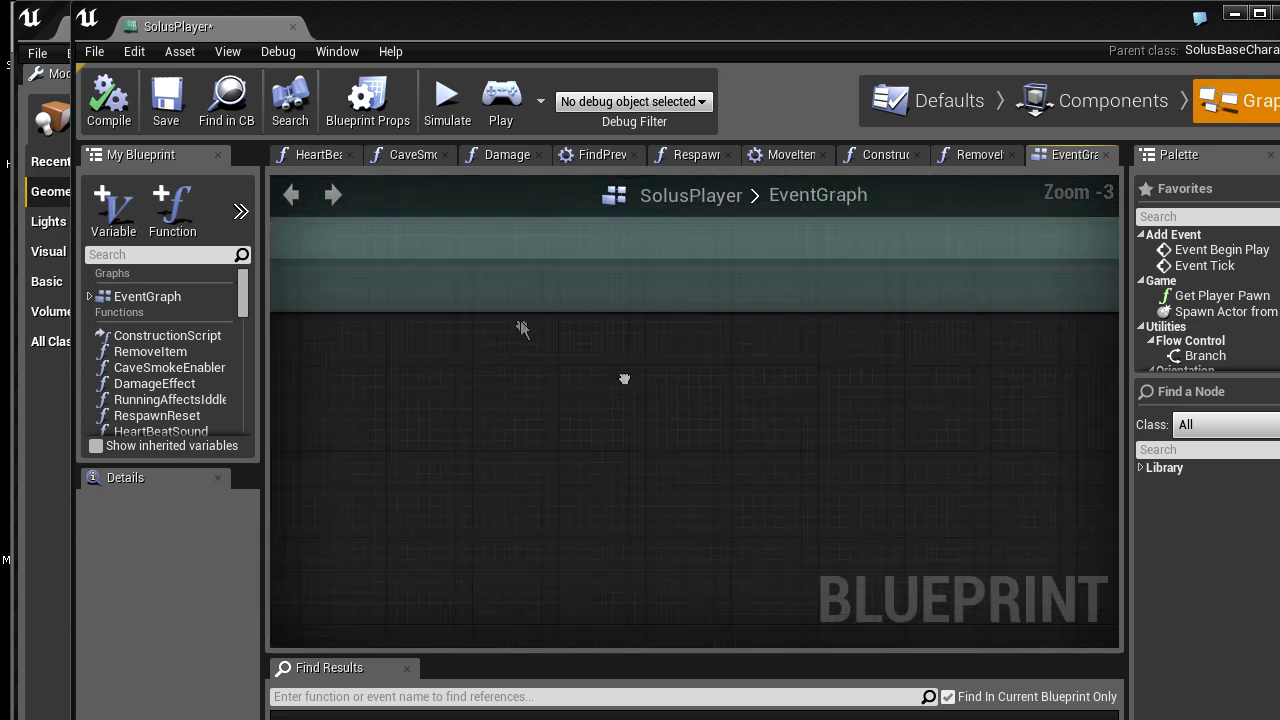
- Search 'health' in the actions menu and place a Solus Player Health node in the EventGraph
{"action": "right_click", "coordinate": [583, 356]}
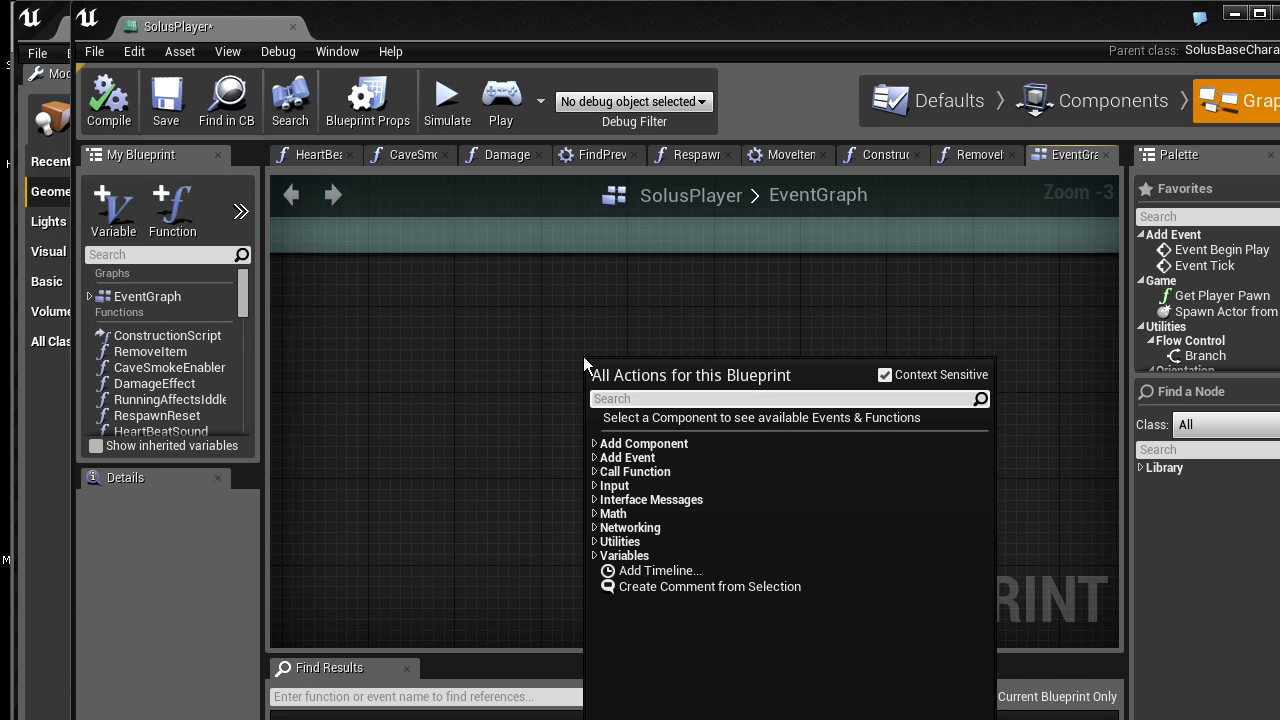
{"action": "type", "text": "psth"}
{"action": "key", "text": "BackSpace"}
{"action": "key", "text": "BackSpace"}
{"action": "key", "text": "BackSpace"}
{"action": "type", "text": "he"}
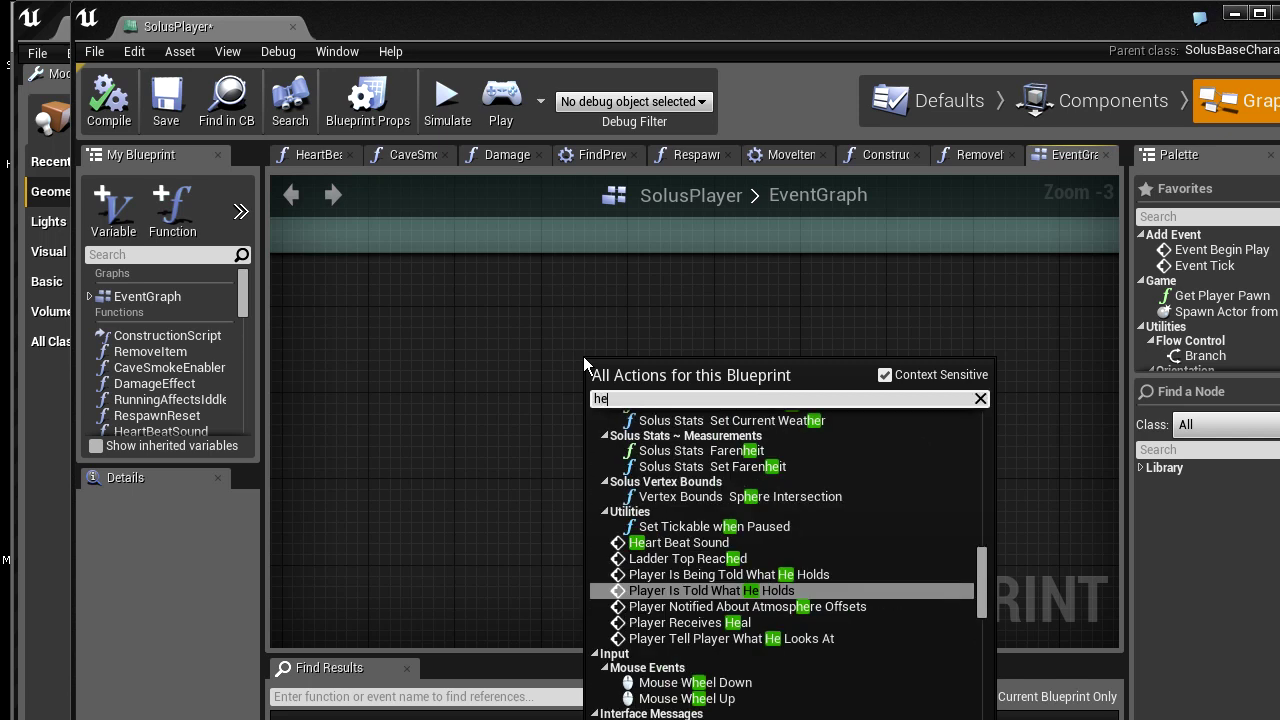
{"action": "type", "text": "alth"}
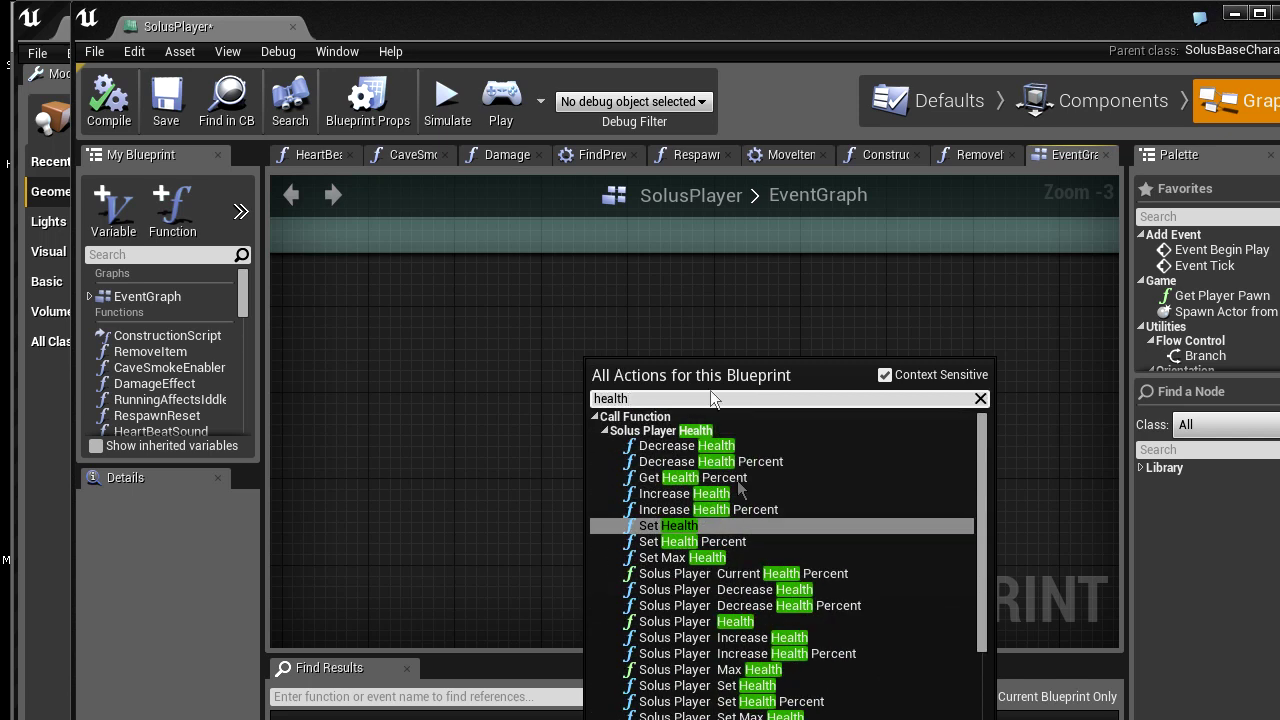
{"action": "scroll", "coordinate": [710, 540], "scroll_direction": "down", "scroll_amount": 3}
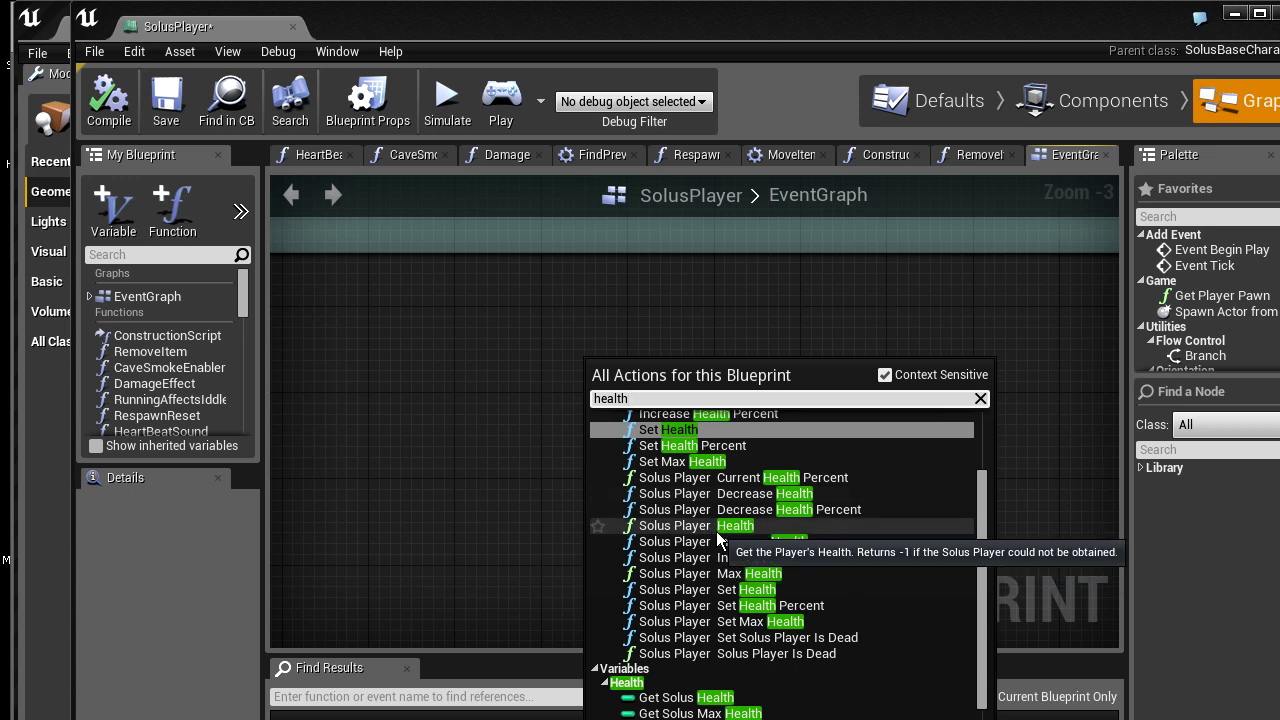
{"action": "left_click", "coordinate": [716, 531]}
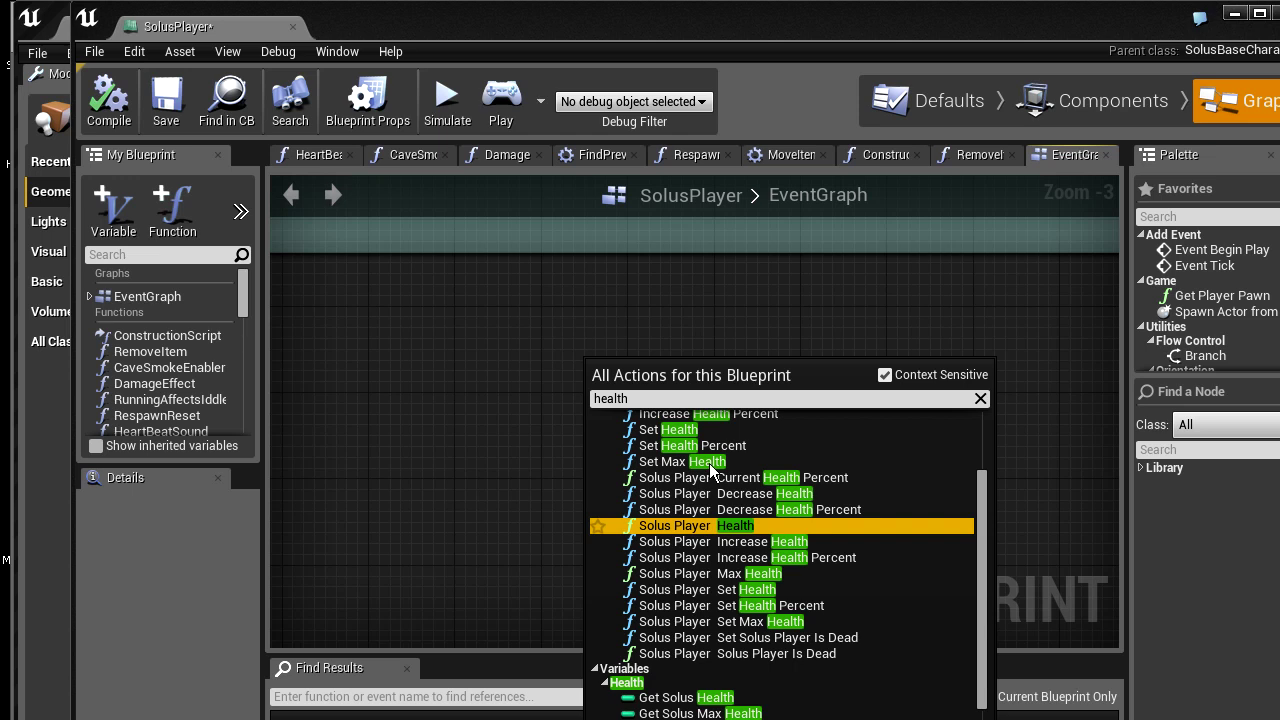
{"action": "key", "text": "Return"}
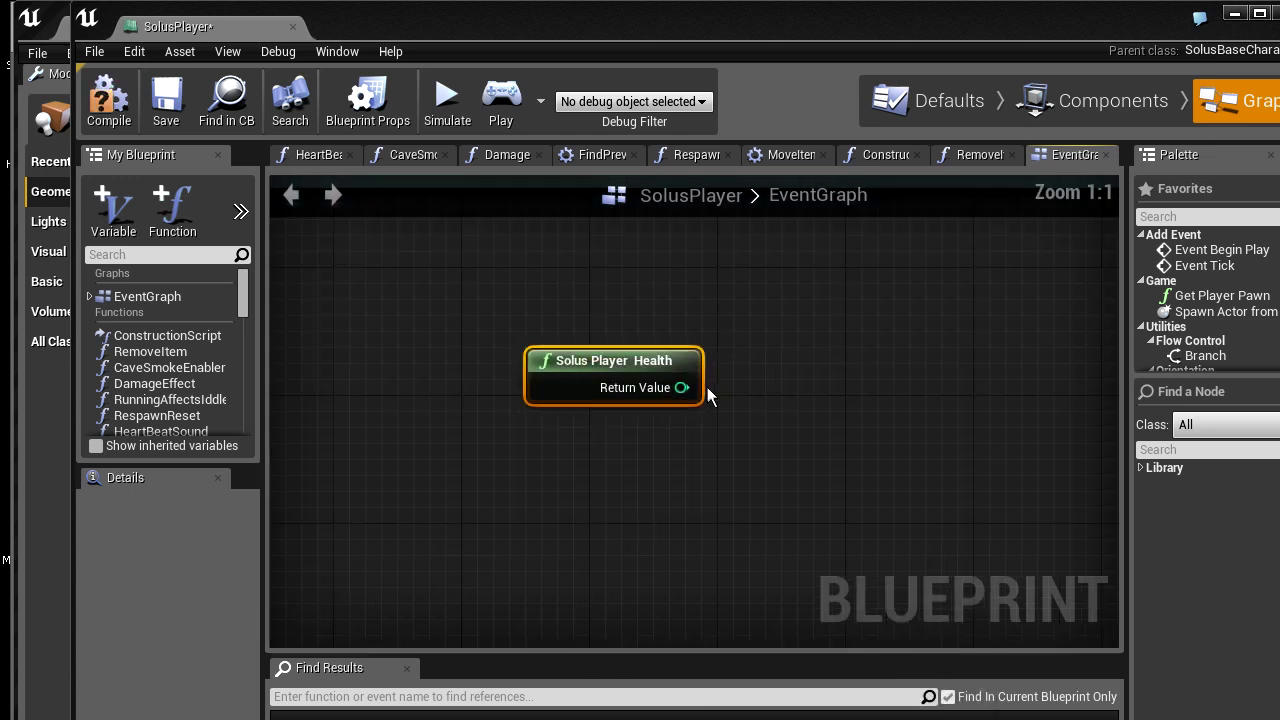
- Open the Level Blueprint for the Untitled level
{"action": "double_click", "coordinate": [681, 28]}
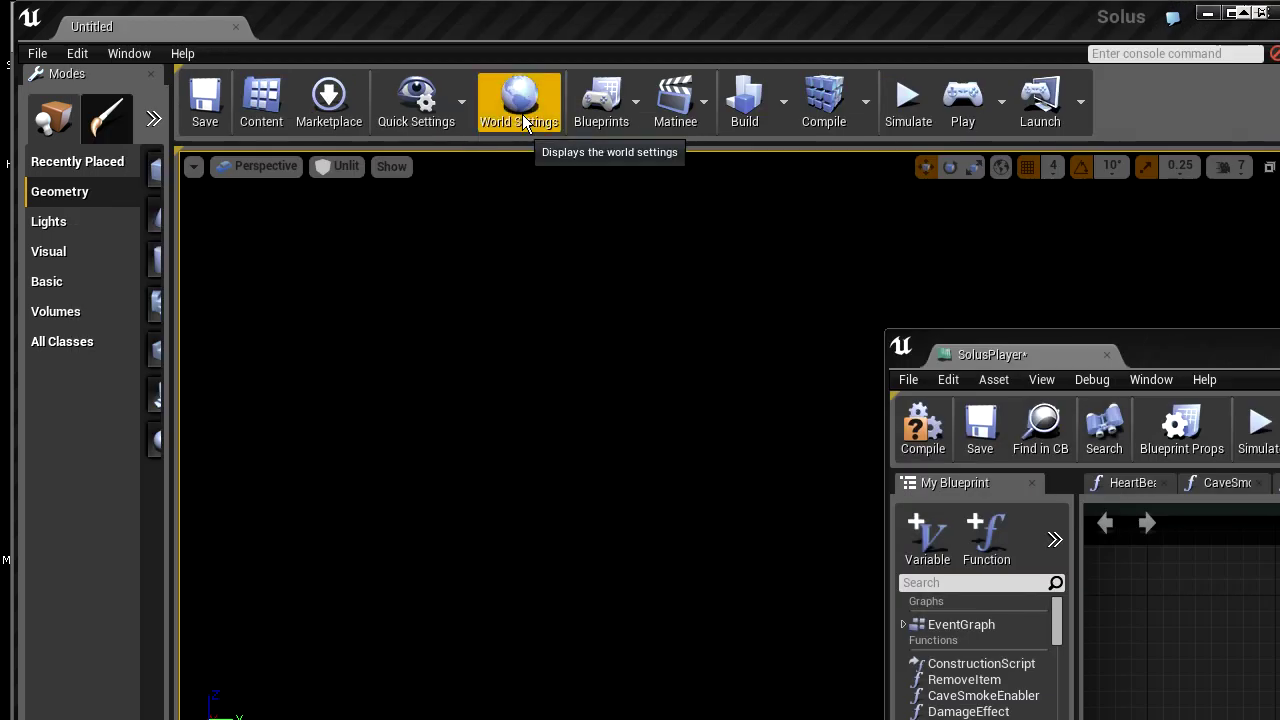
{"action": "left_click", "coordinate": [600, 108]}
{"action": "left_click", "coordinate": [625, 159]}
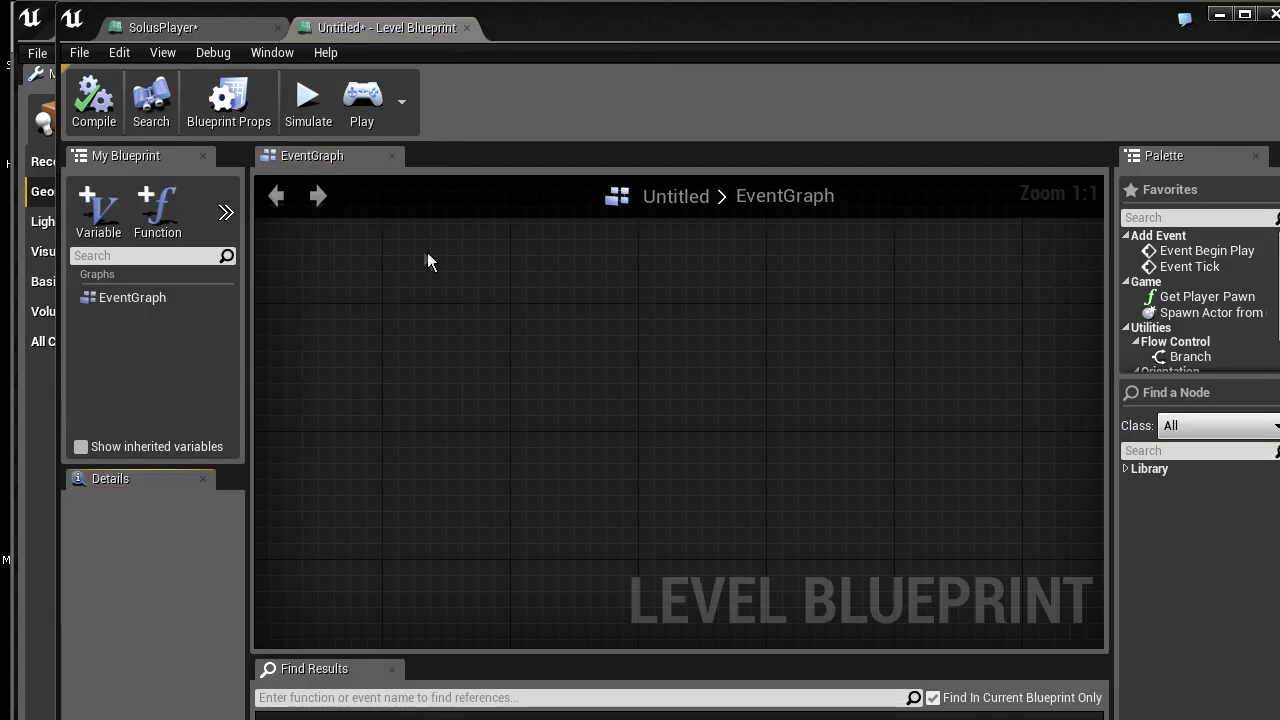
- Add a Solus Player Health node to the Level Blueprint, then return to the SolusPlayer blueprint
{"action": "right_click", "coordinate": [425, 252]}
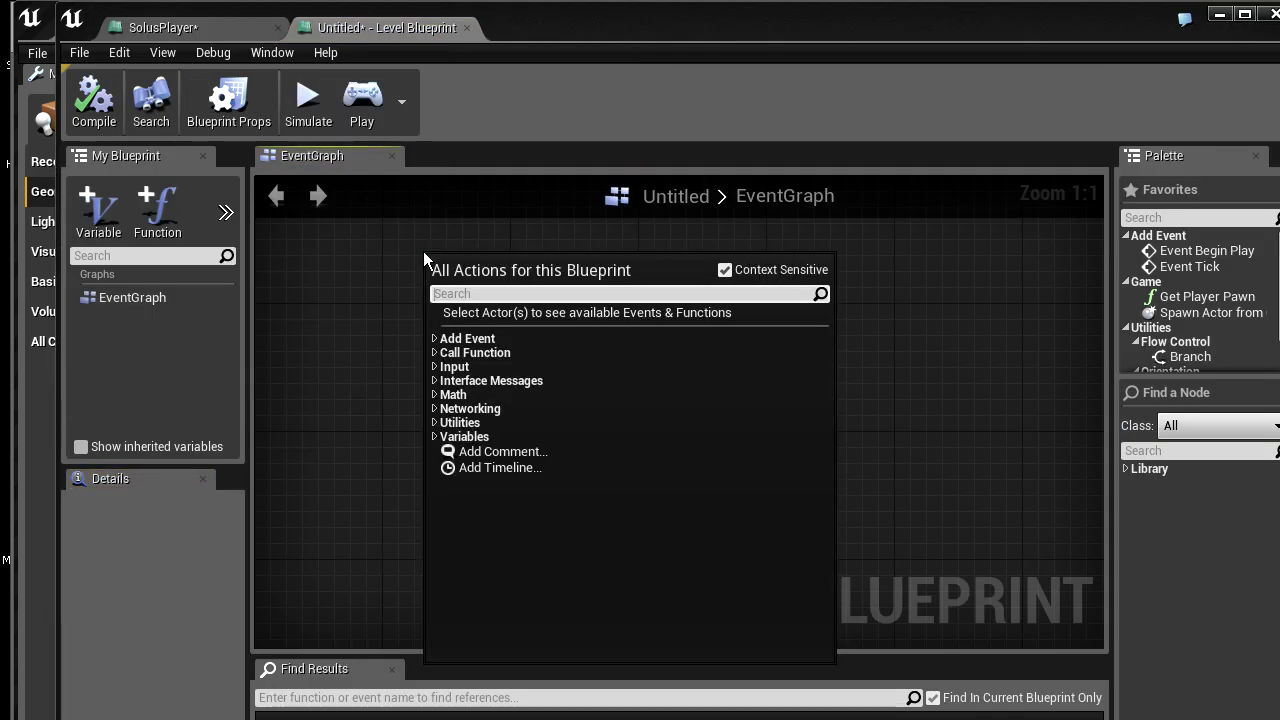
{"action": "type", "text": "play"}
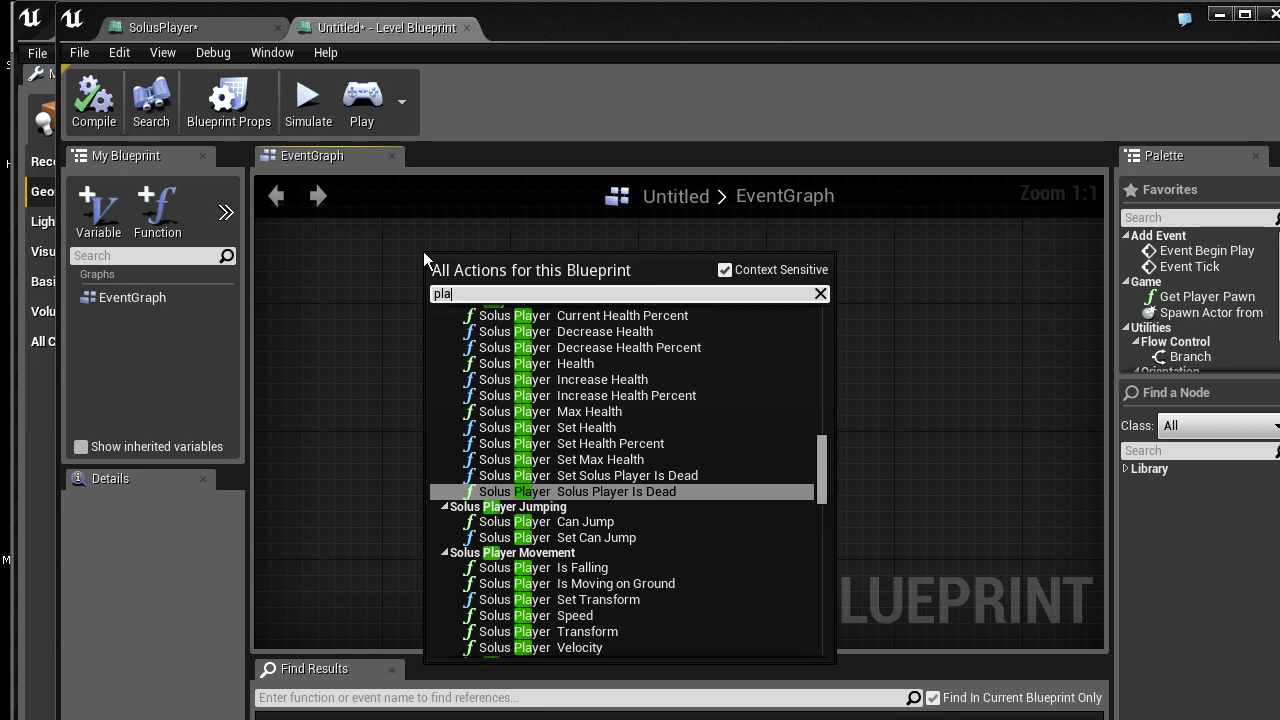
{"action": "type", "text": "er health"}
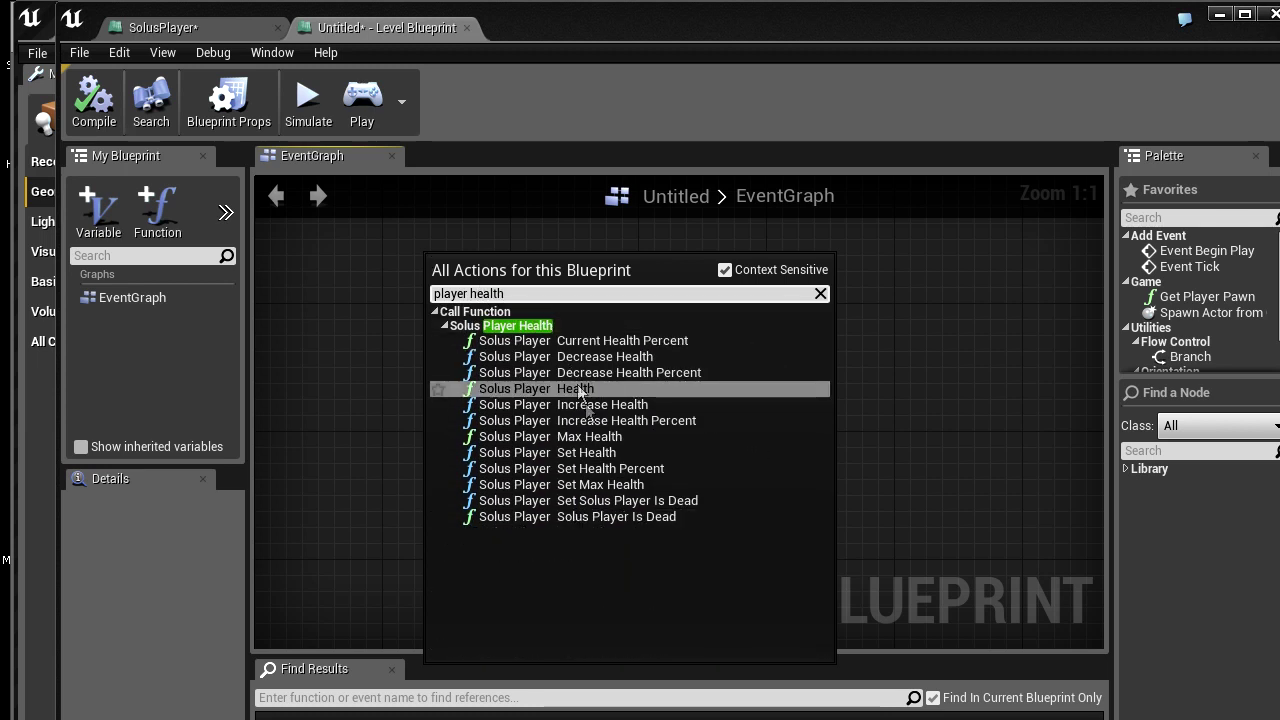
{"action": "left_click", "coordinate": [550, 394]}
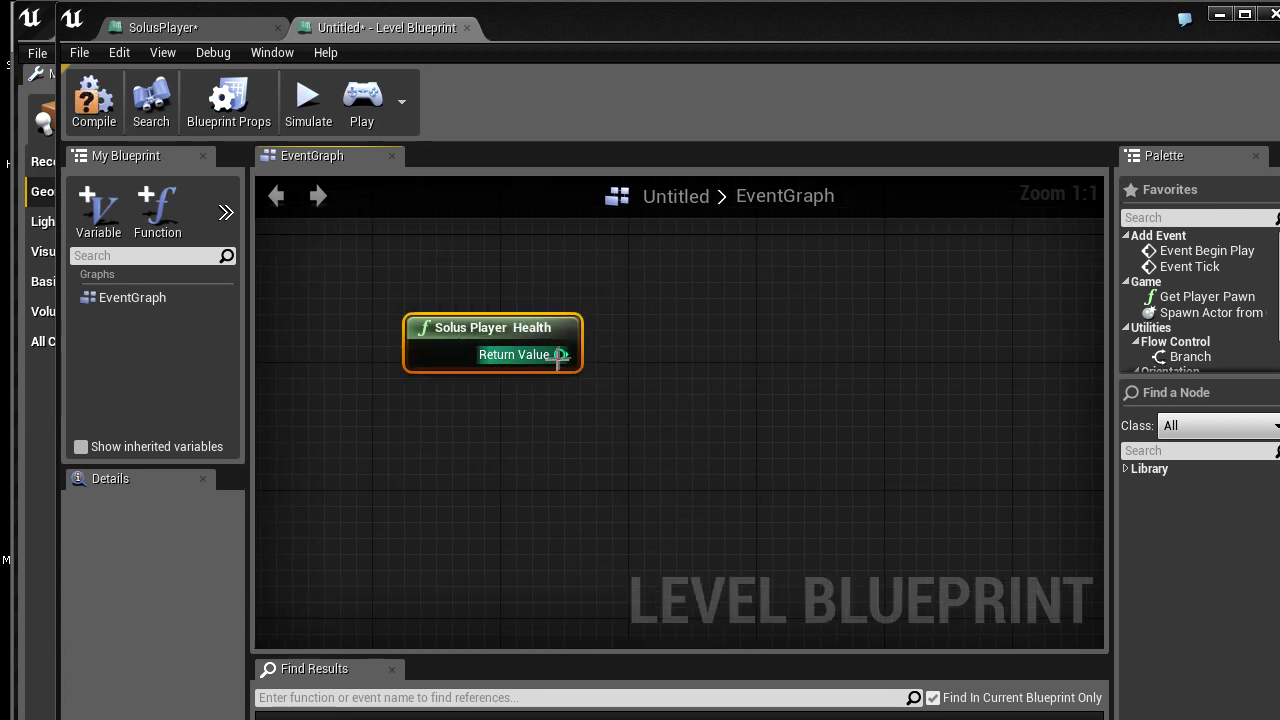
{"action": "left_click_drag", "start_coordinate": [561, 354], "coordinate": [737, 314]}
{"action": "right_click", "coordinate": [605, 410]}
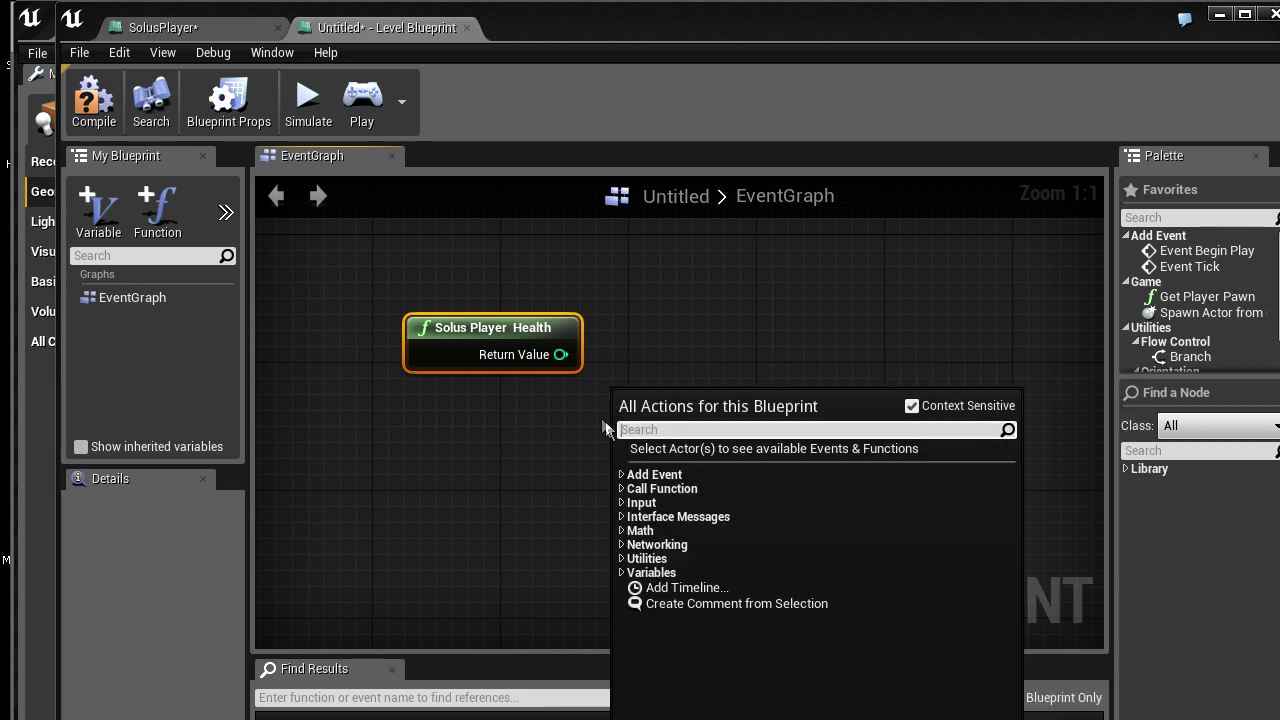
{"action": "right_click", "coordinate": [621, 274]}
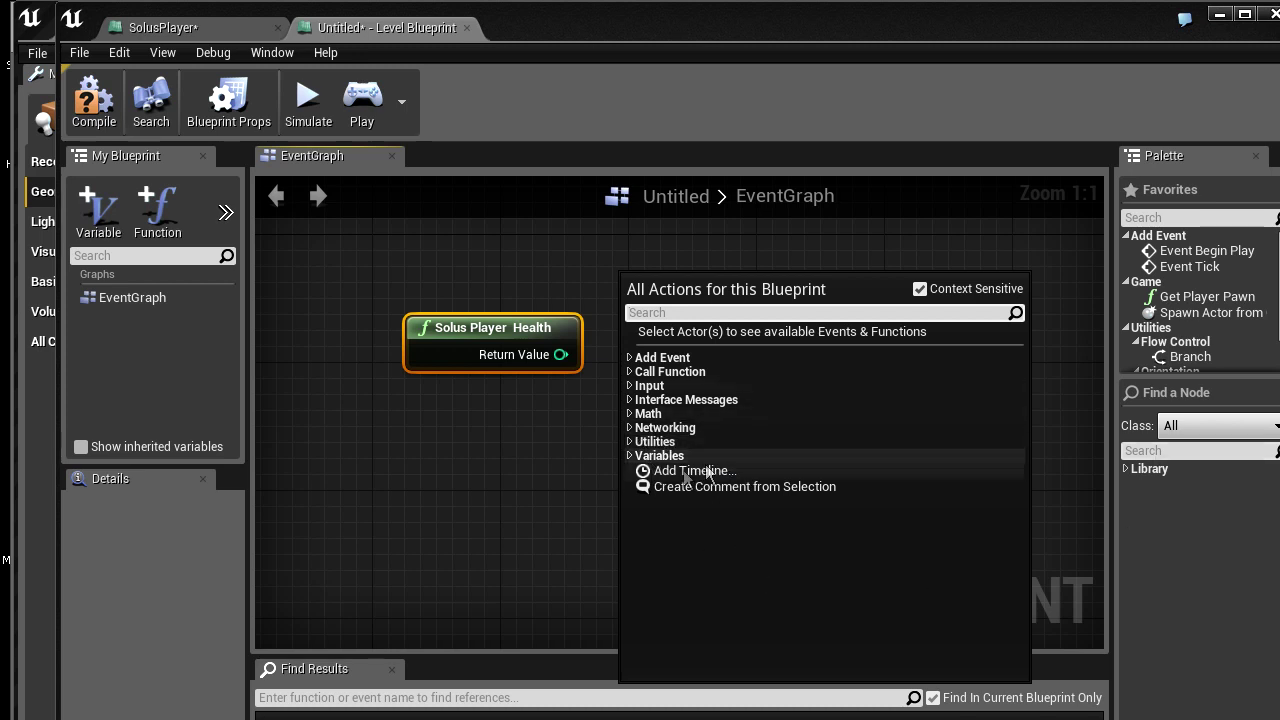
{"action": "left_click", "coordinate": [522, 275]}
{"action": "left_click", "coordinate": [195, 28]}
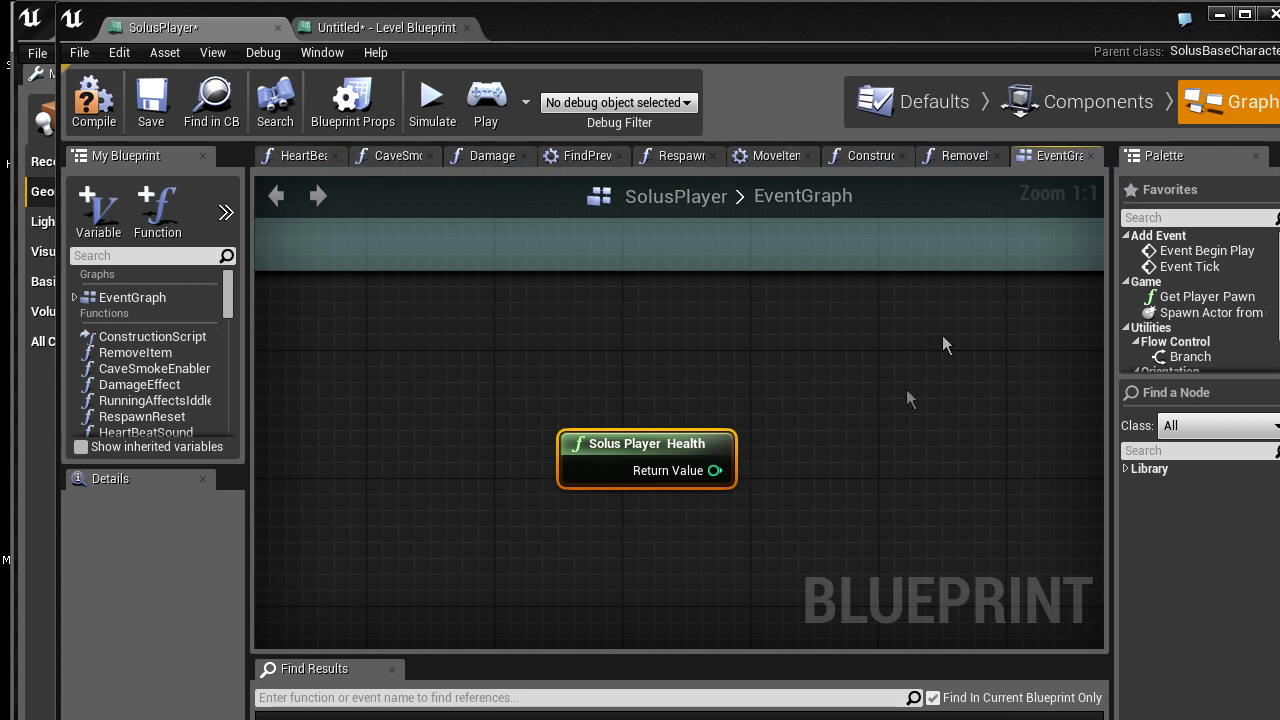
{"action": "scroll", "coordinate": [771, 377], "scroll_direction": "down", "scroll_amount": 4}
{"action": "scroll", "coordinate": [771, 377], "scroll_direction": "down", "scroll_amount": 8}
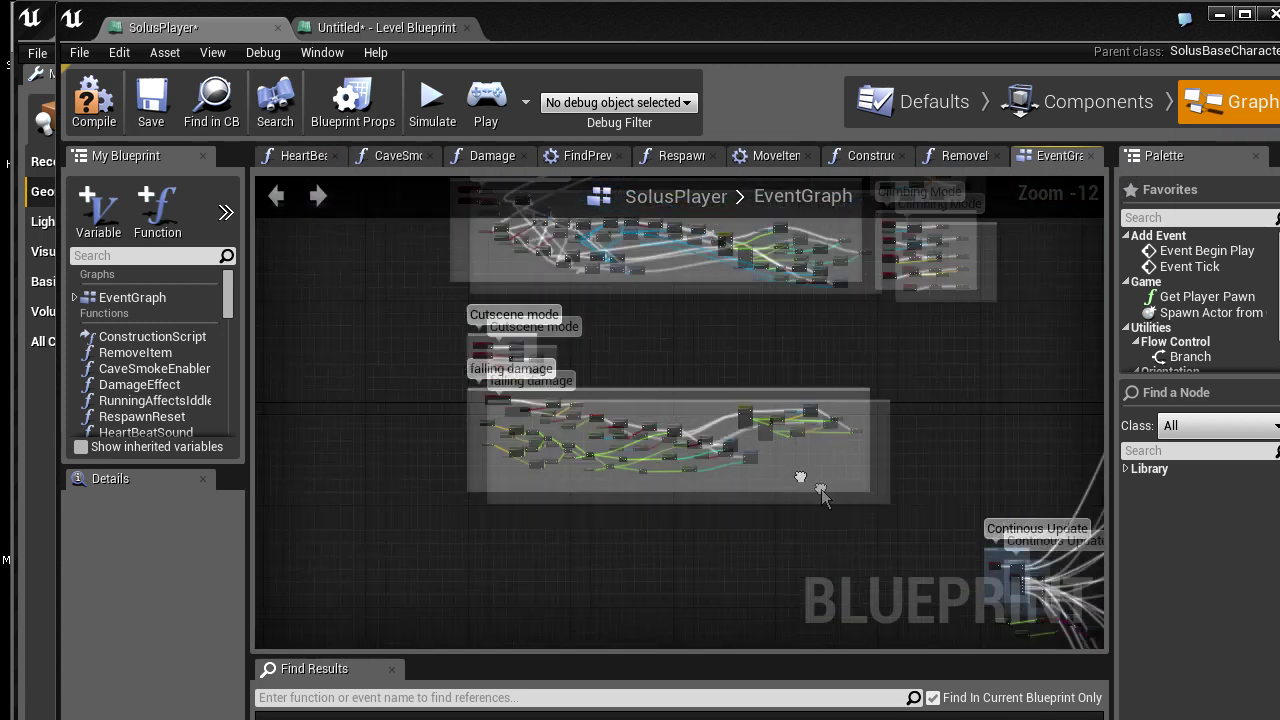
- Add a Get Solus Player Is Indoors node, then pan to the Start Game and Initialize Stuff groups
{"action": "mouse_move", "coordinate": [446, 431]}
{"action": "left_mouse_down"}
{"action": "mouse_move", "coordinate": [888, 628]}
{"action": "mouse_move", "coordinate": [894, 614]}
{"action": "left_mouse_up"}
{"action": "scroll", "coordinate": [780, 475], "scroll_direction": "up", "scroll_amount": 1}
{"action": "scroll", "coordinate": [640, 420], "scroll_direction": "up", "scroll_amount": 6}
{"action": "right_click", "coordinate": [596, 380]}
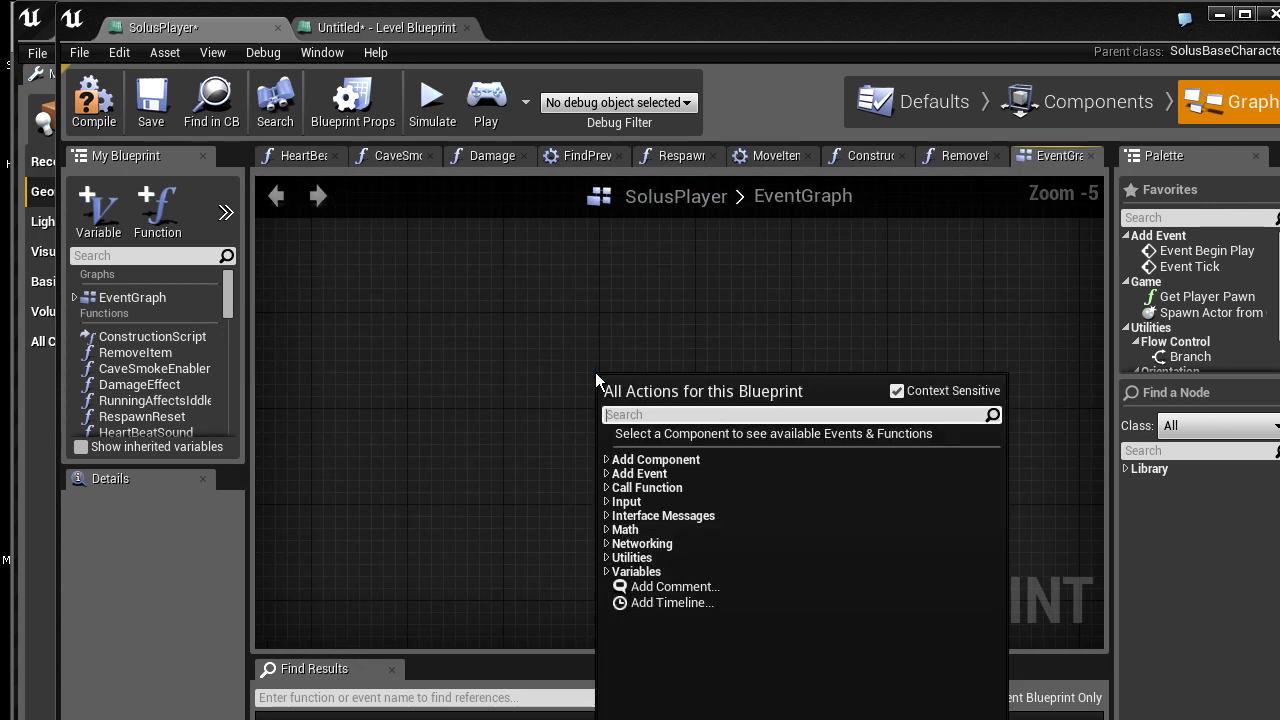
{"action": "type", "text": "indoor"}
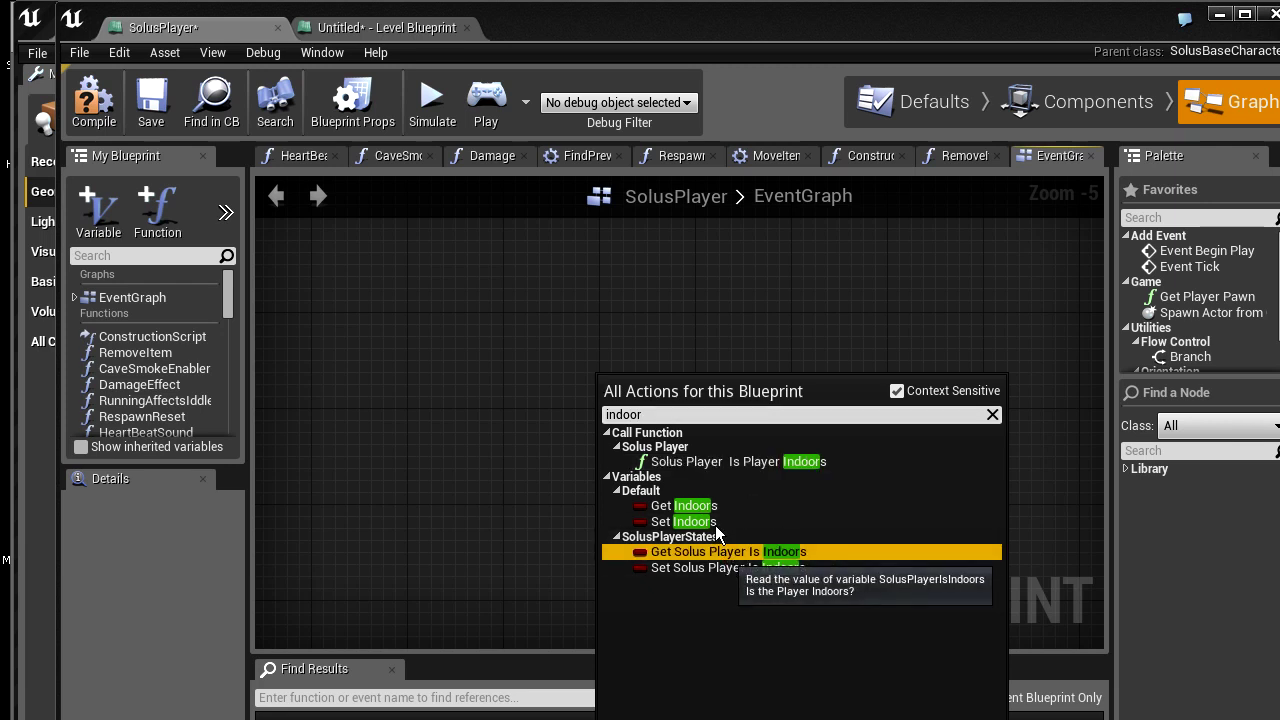
{"action": "key", "text": "Return"}
{"action": "scroll", "coordinate": [639, 452], "scroll_direction": "down", "scroll_amount": 4}
{"action": "scroll", "coordinate": [639, 452], "scroll_direction": "up", "scroll_amount": 5}
{"action": "scroll", "coordinate": [639, 452], "scroll_direction": "up", "scroll_amount": 4}
{"action": "scroll", "coordinate": [639, 452], "scroll_direction": "down", "scroll_amount": 1}
{"action": "scroll", "coordinate": [813, 438], "scroll_direction": "down", "scroll_amount": 11}
{"action": "right_click_drag", "start_coordinate": [813, 438], "coordinate": [657, 586]}
{"action": "mouse_move", "coordinate": [686, 320]}
{"action": "right_mouse_down"}
{"action": "mouse_move", "coordinate": [700, 540]}
{"action": "mouse_move", "coordinate": [628, 555]}
{"action": "right_mouse_up"}
{"action": "right_click_drag", "start_coordinate": [556, 614], "coordinate": [669, 460]}
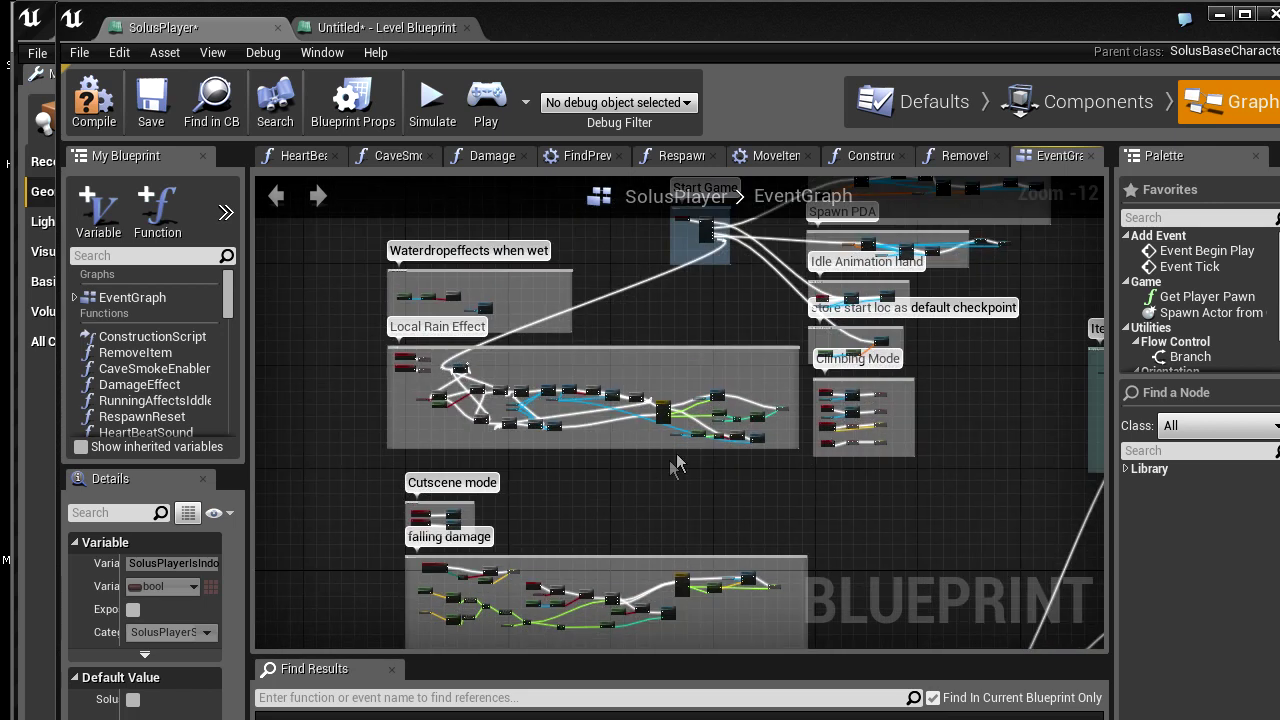
{"action": "right_click_drag", "start_coordinate": [619, 512], "coordinate": [557, 595]}
{"action": "right_click_drag", "start_coordinate": [607, 555], "coordinate": [622, 583]}
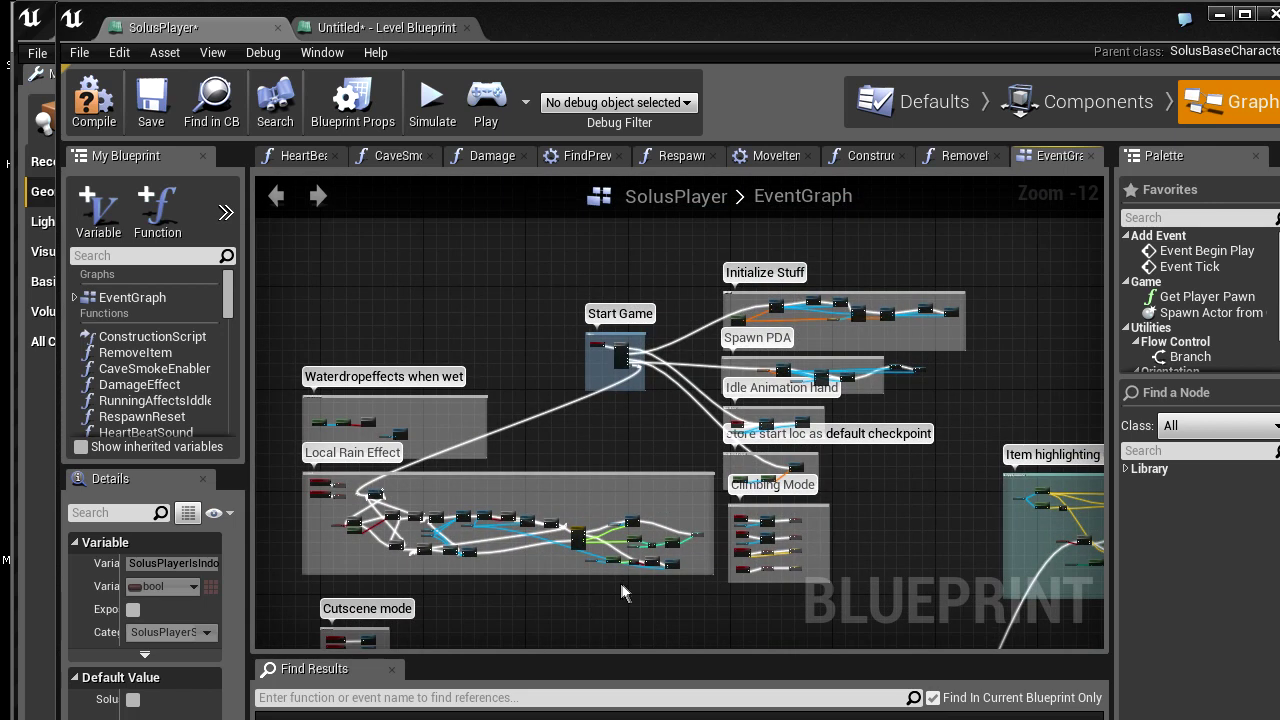
{"action": "right_click_drag", "start_coordinate": [940, 545], "coordinate": [765, 579]}
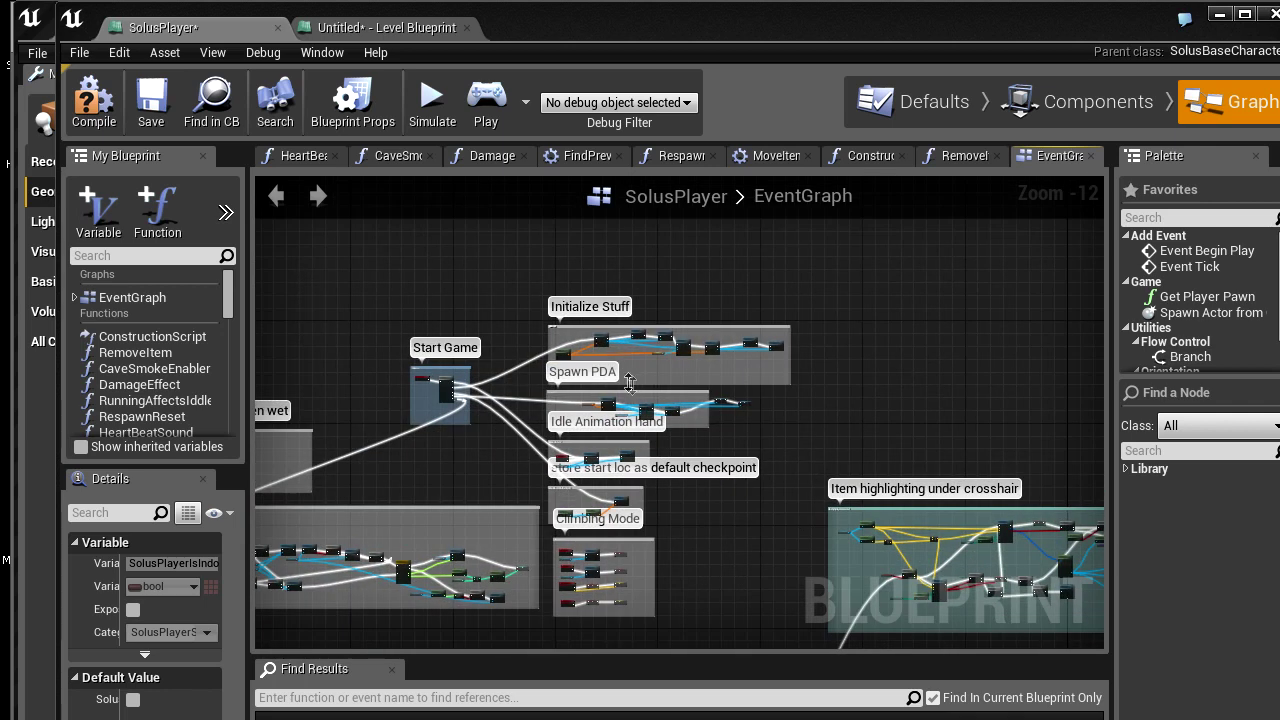
{"action": "mouse_move", "coordinate": [632, 385]}
{"action": "right_mouse_down"}
{"action": "mouse_move", "coordinate": [766, 300]}
{"action": "mouse_move", "coordinate": [737, 403]}
{"action": "mouse_move", "coordinate": [748, 366]}
{"action": "mouse_move", "coordinate": [728, 280]}
{"action": "mouse_move", "coordinate": [780, 174]}
{"action": "mouse_move", "coordinate": [817, 37]}
{"action": "right_mouse_up"}
{"action": "right_click_drag", "start_coordinate": [618, 505], "coordinate": [667, 548]}
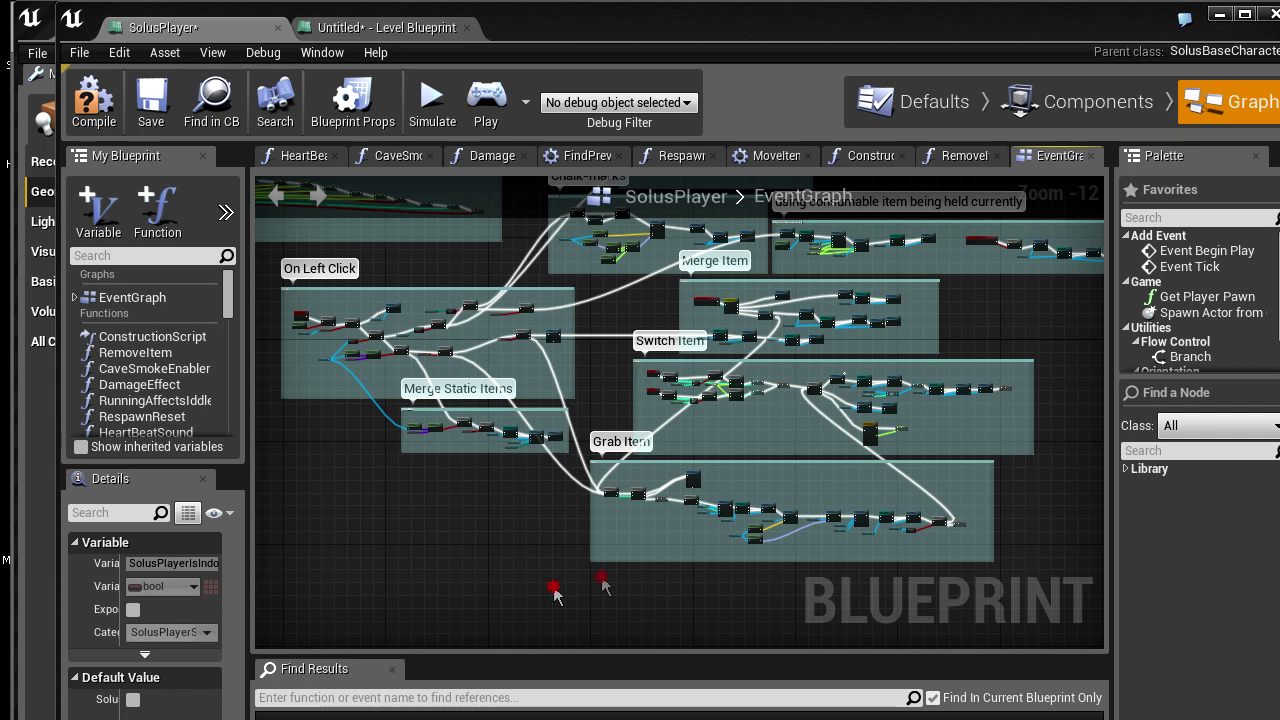
{"action": "mouse_move", "coordinate": [603, 585]}
{"action": "left_mouse_down"}
{"action": "mouse_move", "coordinate": [1040, 437]}
{"action": "mouse_move", "coordinate": [1062, 352]}
{"action": "left_mouse_up"}
{"action": "left_click", "coordinate": [1033, 330]}
{"action": "mouse_move", "coordinate": [1033, 330]}
{"action": "right_mouse_down"}
{"action": "mouse_move", "coordinate": [1000, 356]}
{"action": "mouse_move", "coordinate": [843, 366]}
{"action": "mouse_move", "coordinate": [817, 390]}
{"action": "right_mouse_up"}
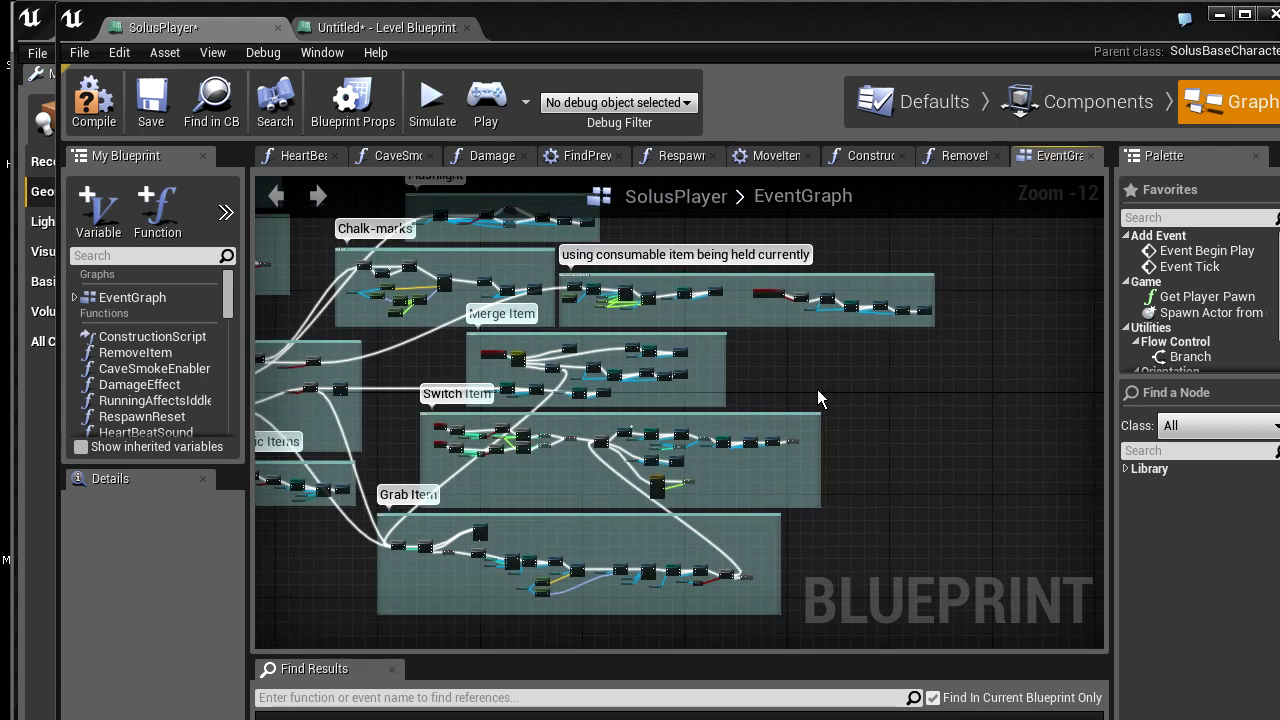
{"action": "right_click_drag", "start_coordinate": [831, 570], "coordinate": [916, 555]}
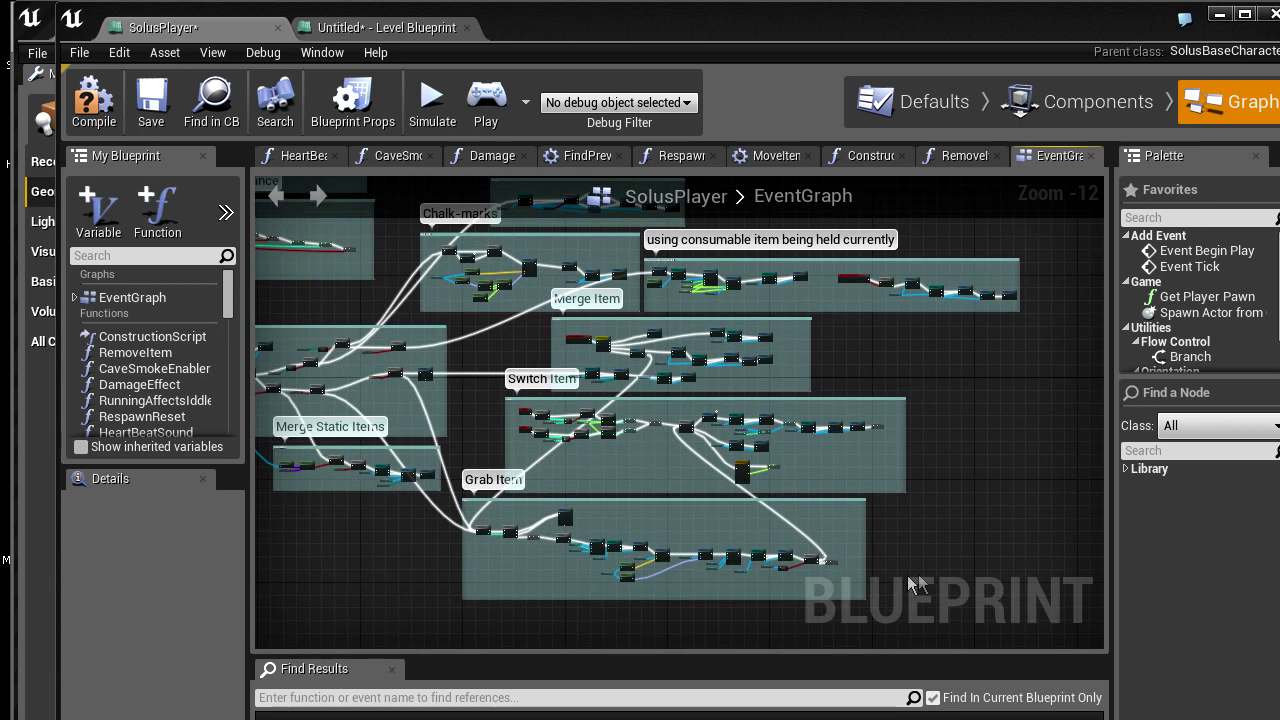
{"action": "mouse_move", "coordinate": [917, 580]}
{"action": "left_mouse_down"}
{"action": "mouse_move", "coordinate": [493, 432]}
{"action": "mouse_move", "coordinate": [446, 396]}
{"action": "left_mouse_up"}
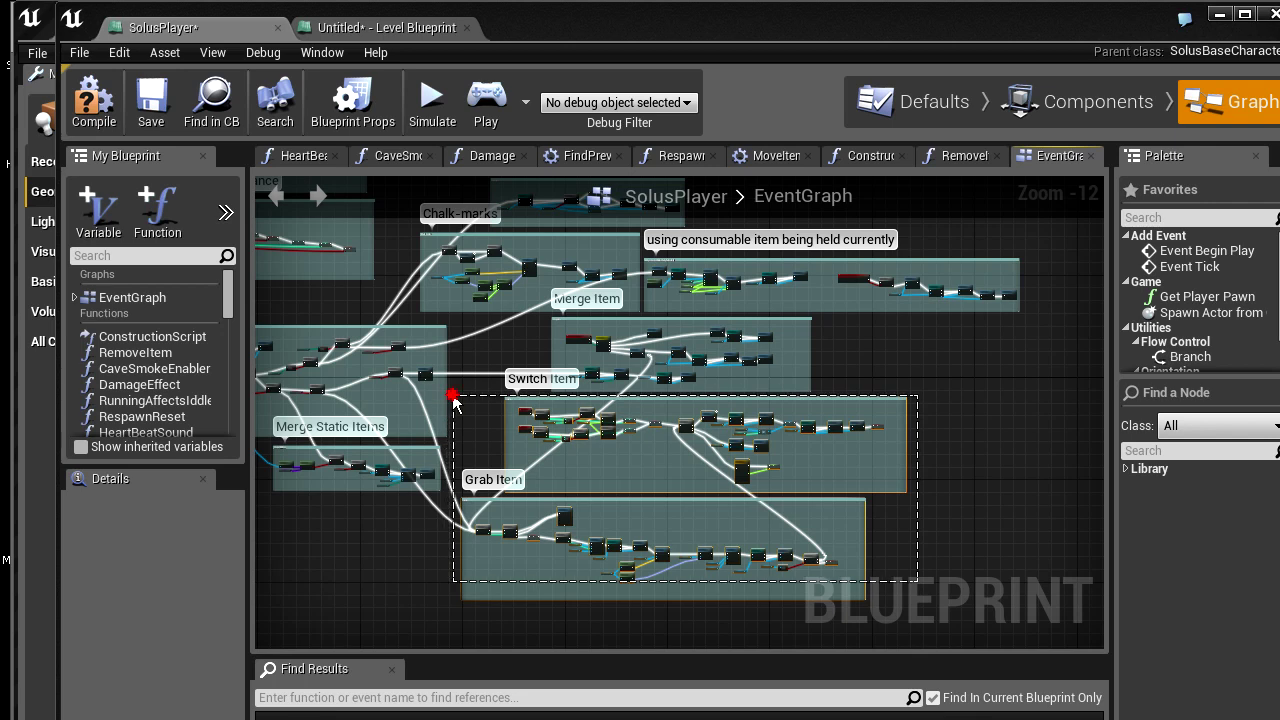
{"action": "left_click_drag", "start_coordinate": [453, 400], "coordinate": [456, 400]}
{"action": "mouse_move", "coordinate": [494, 416]}
{"action": "right_mouse_down"}
{"action": "mouse_move", "coordinate": [745, 445]}
{"action": "mouse_move", "coordinate": [818, 538]}
{"action": "mouse_move", "coordinate": [759, 517]}
{"action": "right_mouse_up"}
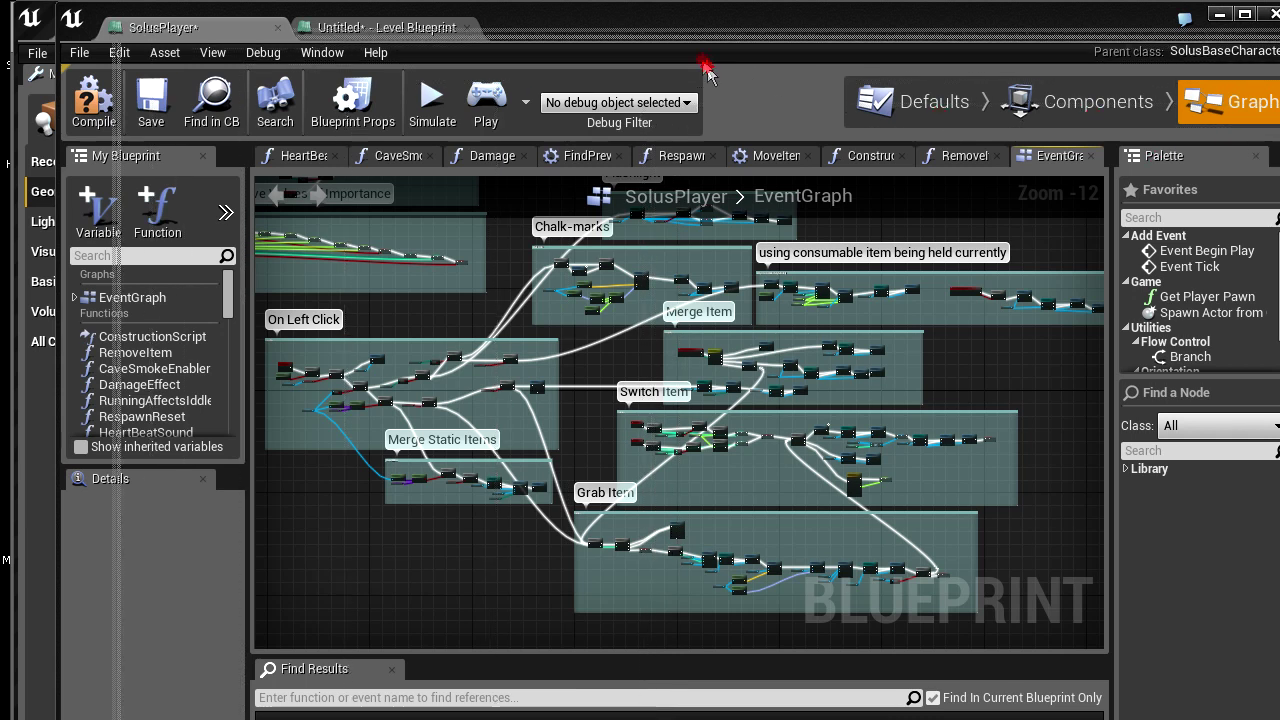
{"action": "left_click", "coordinate": [604, 30]}
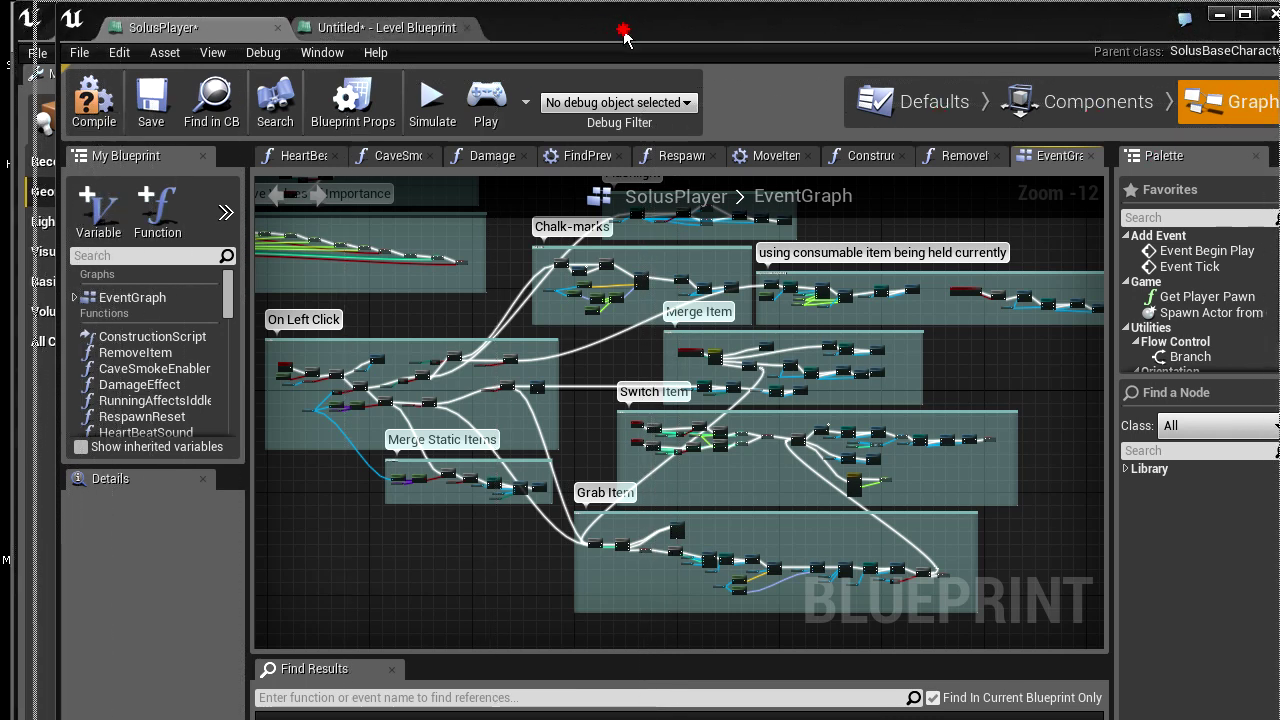
{"action": "mouse_move", "coordinate": [604, 30]}
{"action": "left_mouse_down"}
{"action": "mouse_move", "coordinate": [677, 40]}
{"action": "mouse_move", "coordinate": [633, 40]}
{"action": "left_mouse_up"}
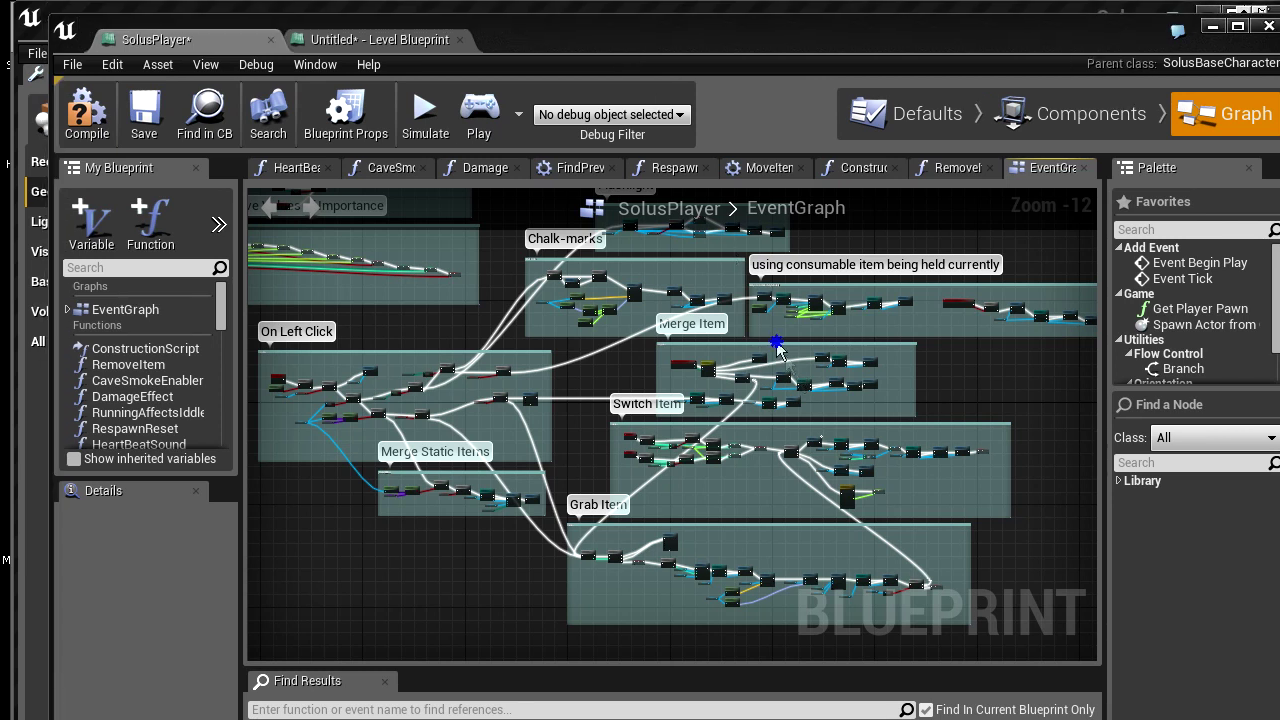
{"action": "right_click_drag", "start_coordinate": [772, 345], "coordinate": [755, 432]}
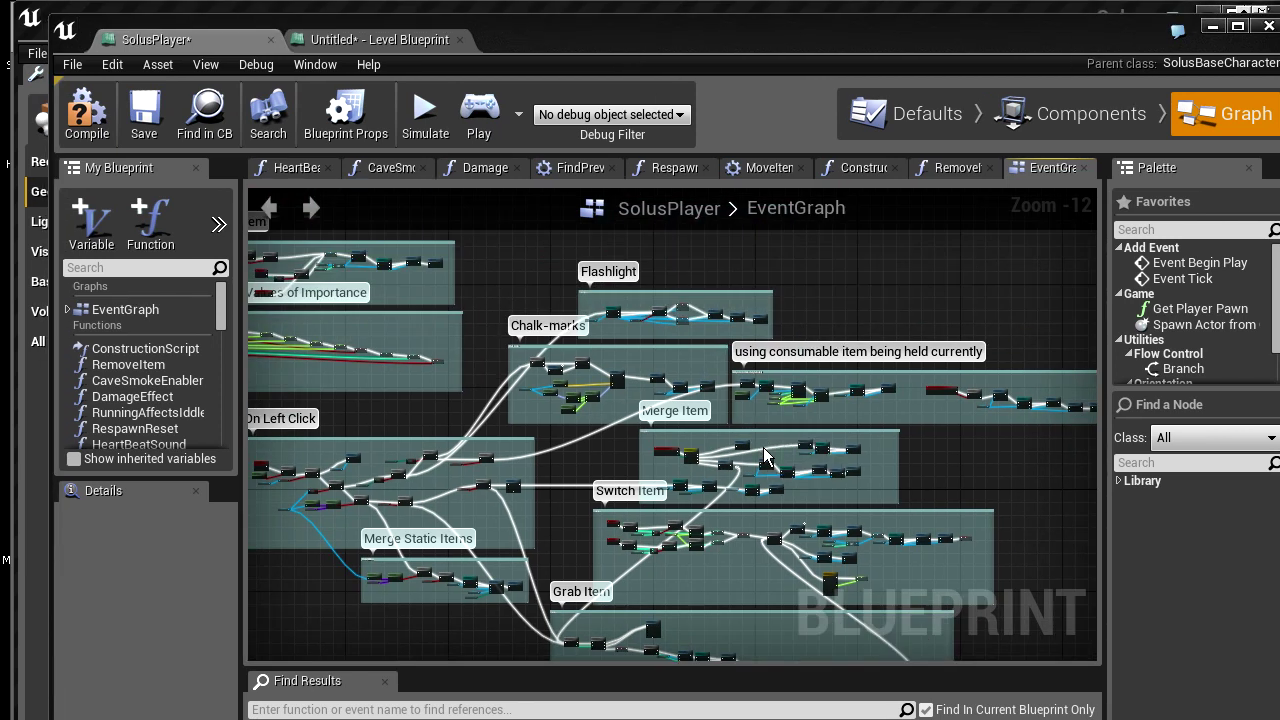
{"action": "right_click_drag", "start_coordinate": [757, 480], "coordinate": [819, 499]}
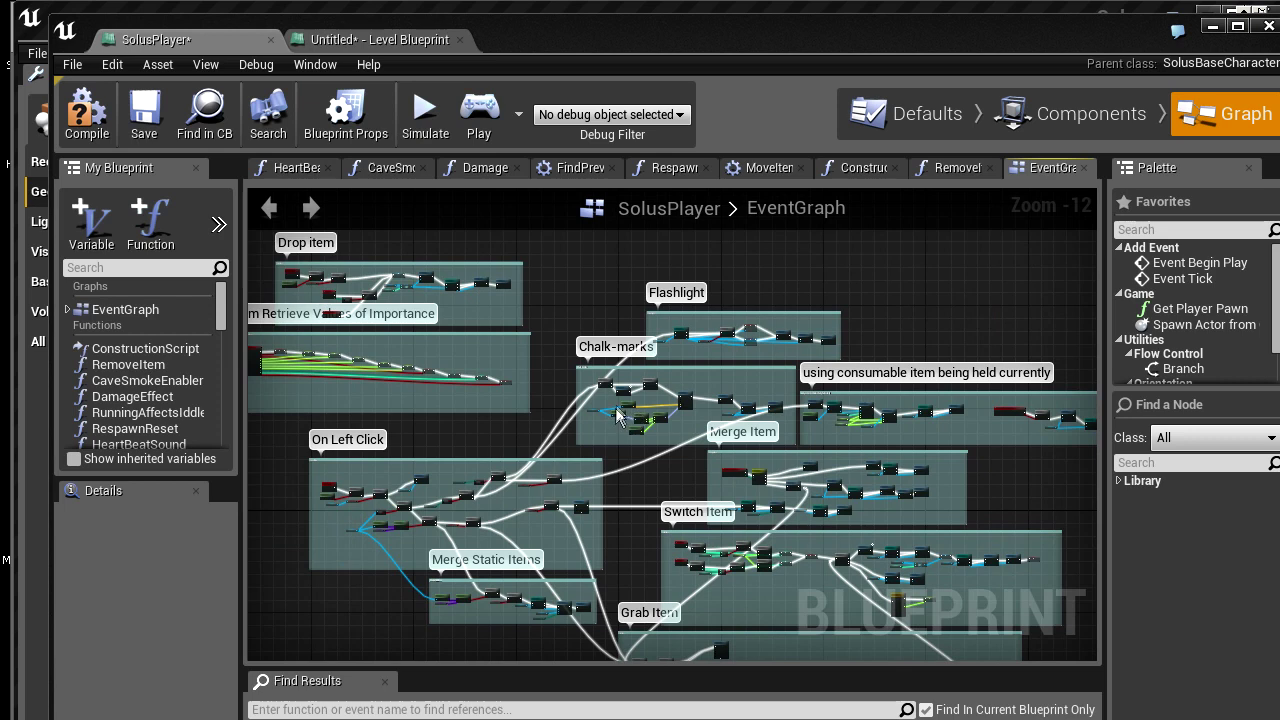
{"action": "mouse_move", "coordinate": [260, 470]}
{"action": "right_mouse_down"}
{"action": "mouse_move", "coordinate": [550, 500]}
{"action": "mouse_move", "coordinate": [634, 569]}
{"action": "right_mouse_up"}
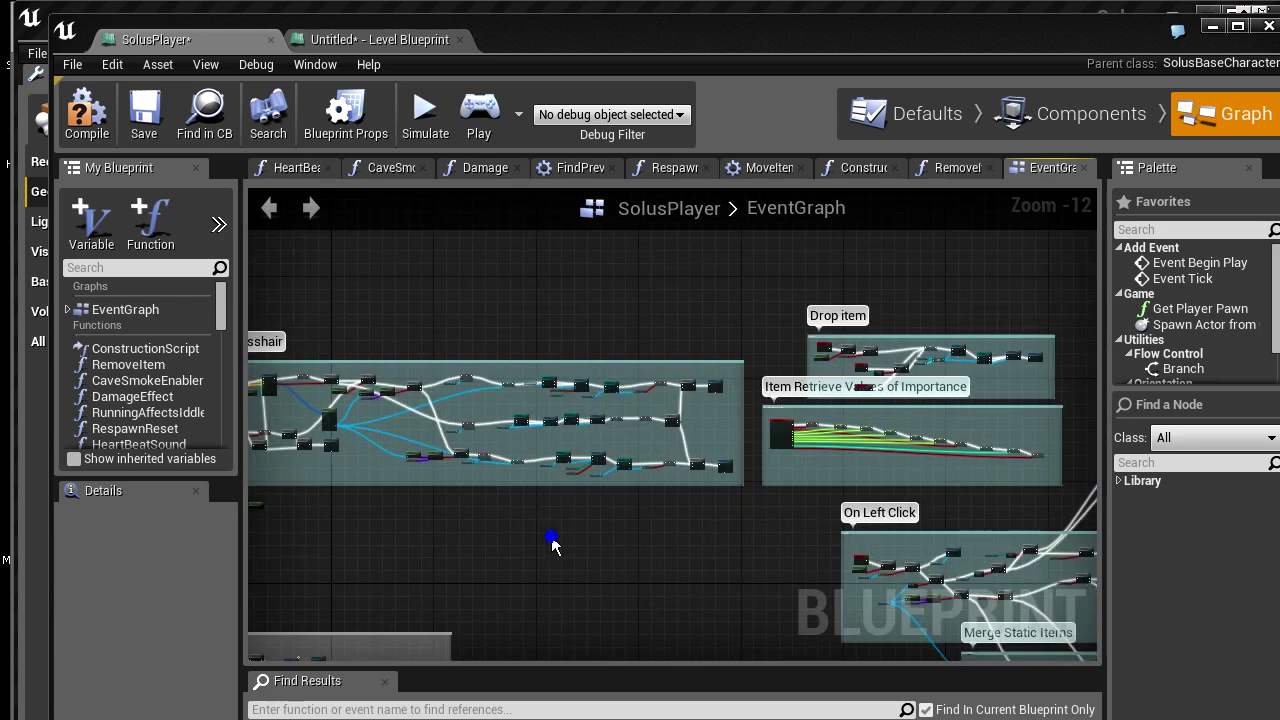
{"action": "right_click_drag", "start_coordinate": [554, 540], "coordinate": [831, 454]}
{"action": "right_click_drag", "start_coordinate": [295, 249], "coordinate": [340, 307]}
{"action": "left_click_drag", "start_coordinate": [340, 307], "coordinate": [1000, 450]}
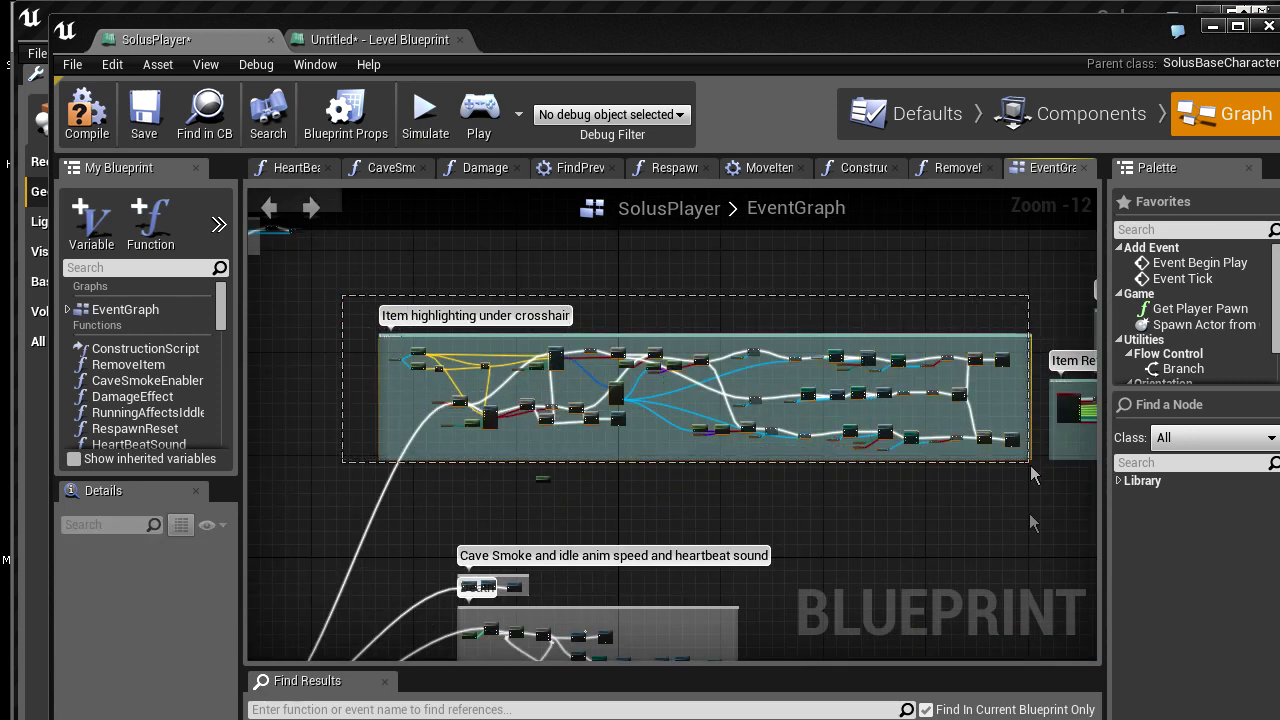
{"action": "right_click_drag", "start_coordinate": [850, 655], "coordinate": [885, 385]}
{"action": "scroll", "coordinate": [712, 460], "scroll_direction": "up", "scroll_amount": 1}
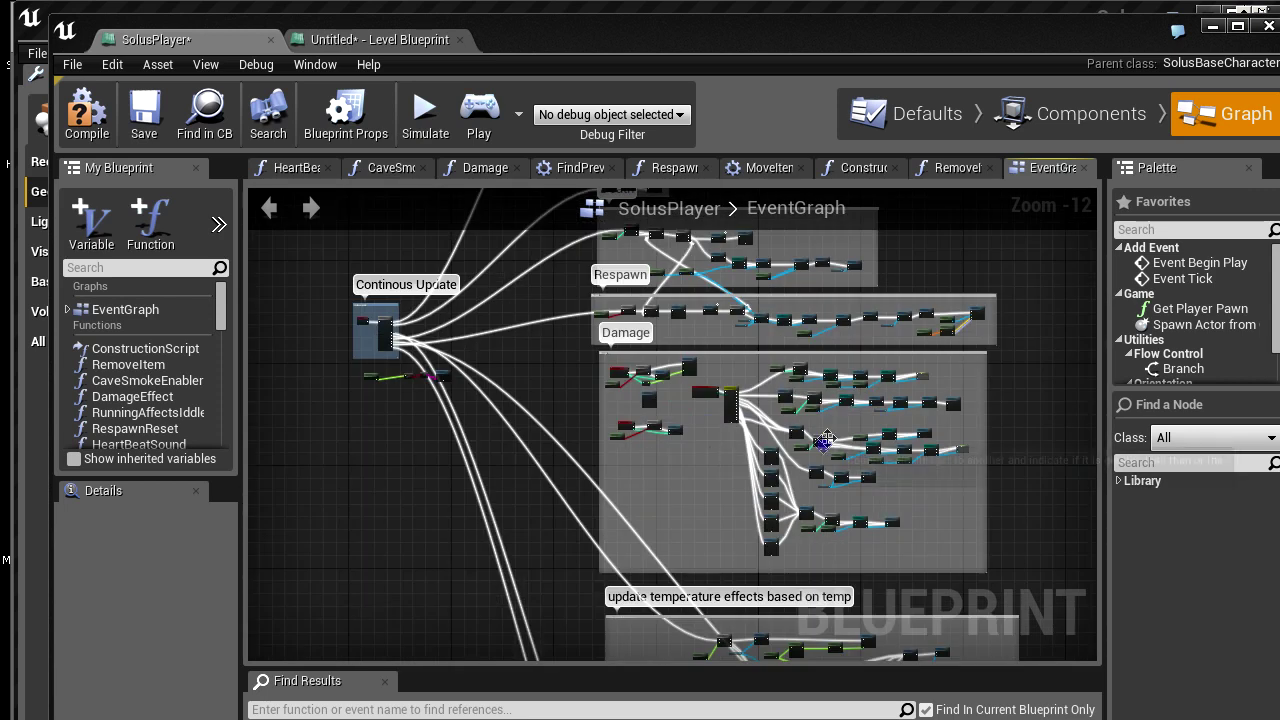
{"action": "scroll", "coordinate": [810, 470], "scroll_direction": "up", "scroll_amount": 1}
{"action": "scroll", "coordinate": [806, 478], "scroll_direction": "up", "scroll_amount": 1}
{"action": "scroll", "coordinate": [806, 478], "scroll_direction": "down", "scroll_amount": 3}
{"action": "scroll", "coordinate": [819, 495], "scroll_direction": "up", "scroll_amount": 2}
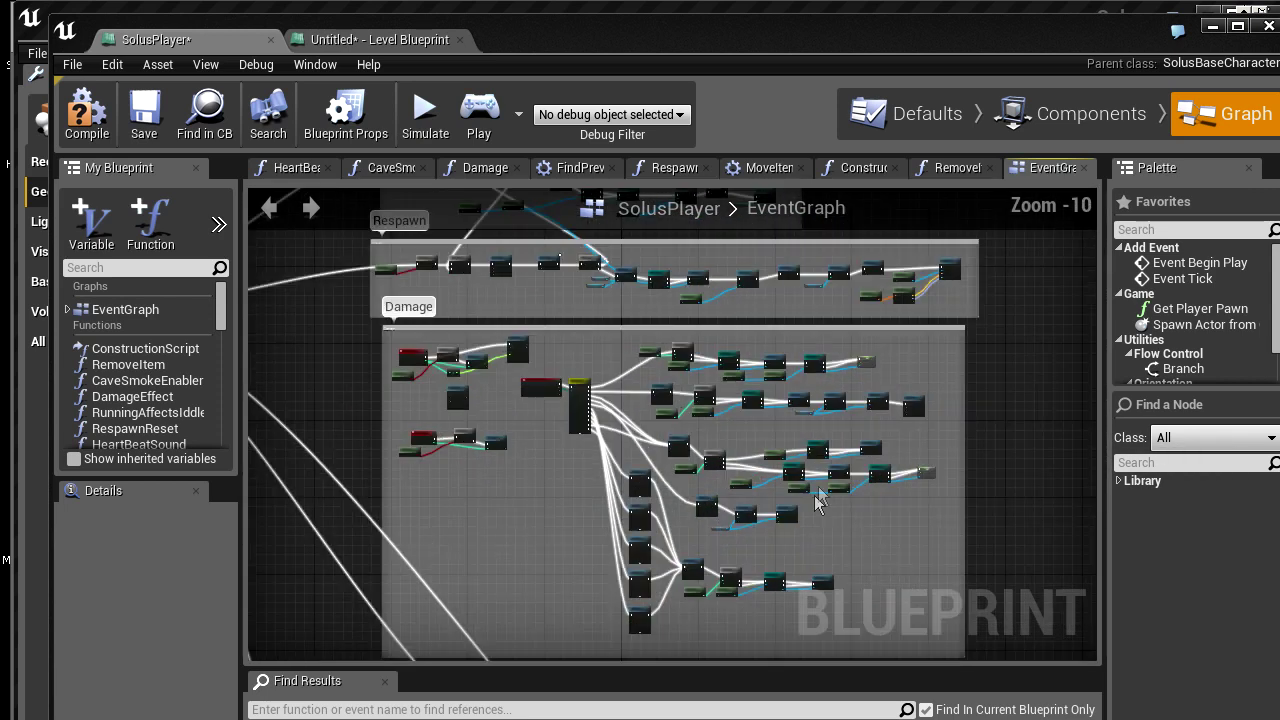
{"action": "left_click_drag", "start_coordinate": [931, 438], "coordinate": [645, 378]}
{"action": "scroll", "coordinate": [758, 432], "scroll_direction": "up", "scroll_amount": 4}
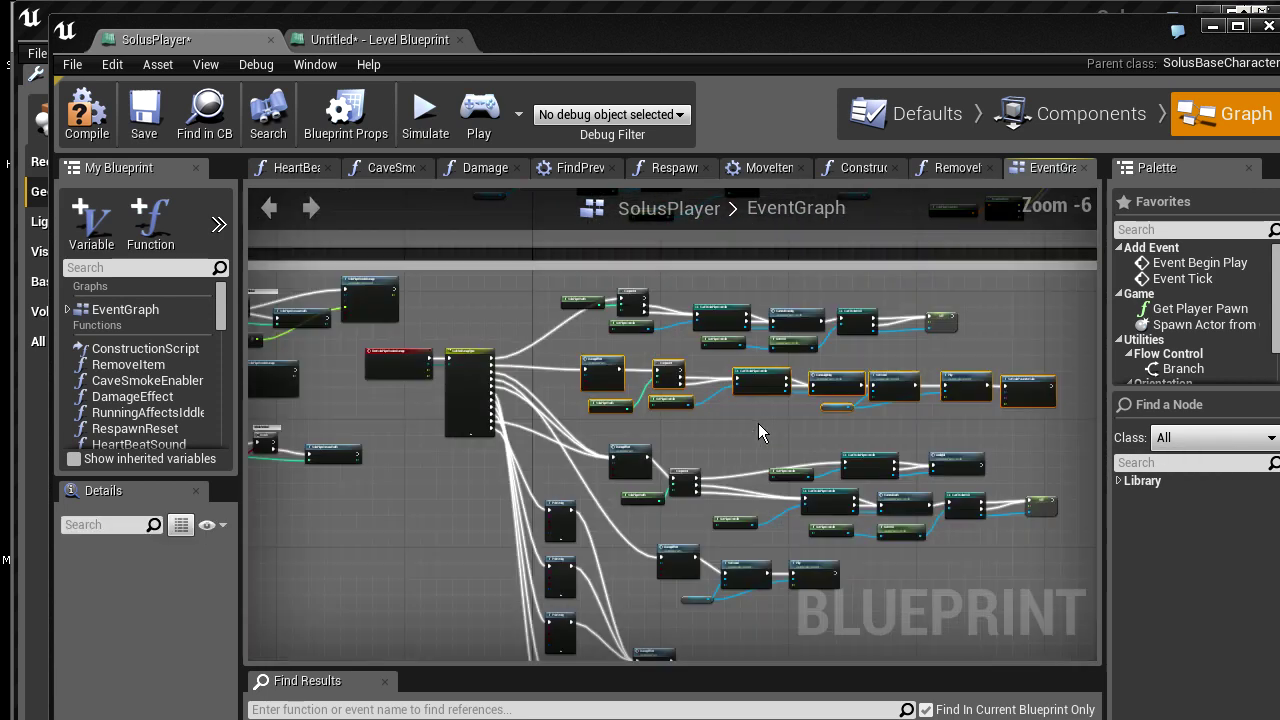
{"action": "scroll", "coordinate": [752, 430], "scroll_direction": "down", "scroll_amount": 2}
{"action": "scroll", "coordinate": [745, 427], "scroll_direction": "down", "scroll_amount": 2}
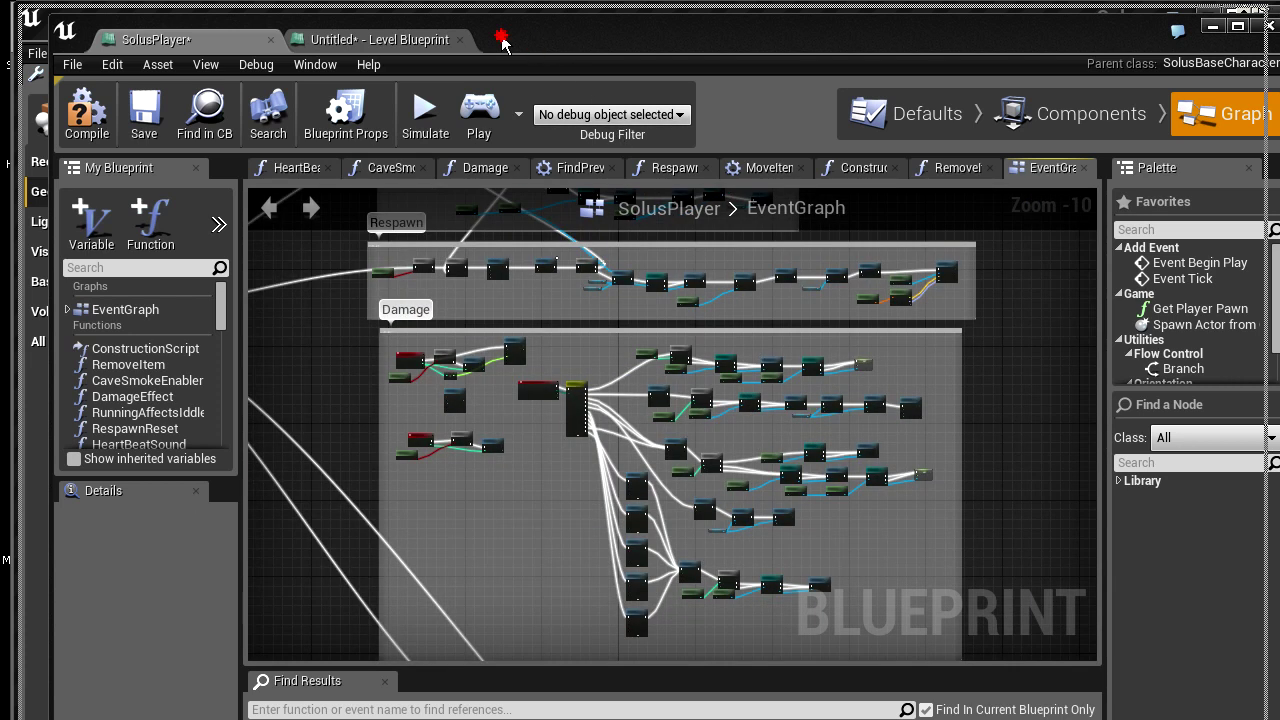
{"action": "left_click_drag", "start_coordinate": [500, 34], "coordinate": [481, 26]}
{"action": "mouse_move", "coordinate": [546, 245]}
{"action": "right_mouse_down"}
{"action": "mouse_move", "coordinate": [528, 379]}
{"action": "mouse_move", "coordinate": [605, 479]}
{"action": "right_mouse_up"}
{"action": "scroll", "coordinate": [528, 379], "scroll_direction": "down", "scroll_amount": 2}
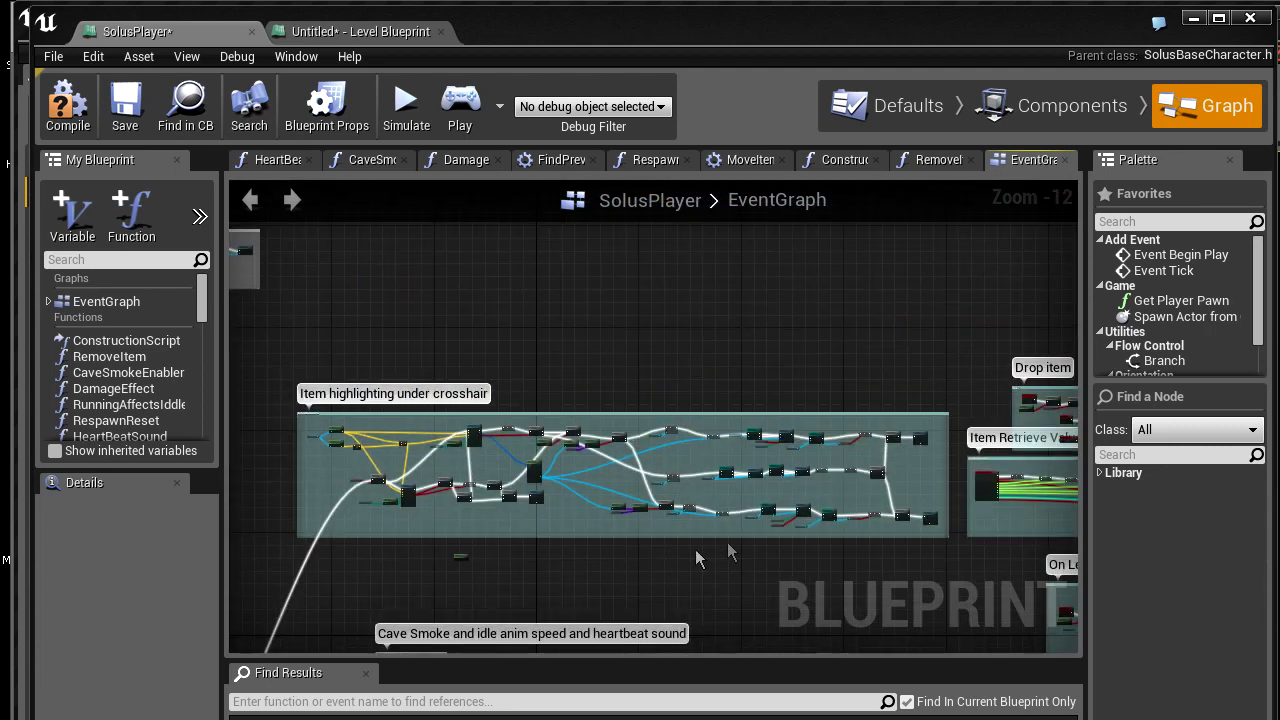
{"action": "mouse_move", "coordinate": [685, 481]}
{"action": "right_mouse_down"}
{"action": "mouse_move", "coordinate": [733, 471]}
{"action": "mouse_move", "coordinate": [697, 461]}
{"action": "right_mouse_up"}
{"action": "right_click_drag", "start_coordinate": [758, 558], "coordinate": [420, 453]}
{"action": "right_click_drag", "start_coordinate": [745, 452], "coordinate": [405, 506]}
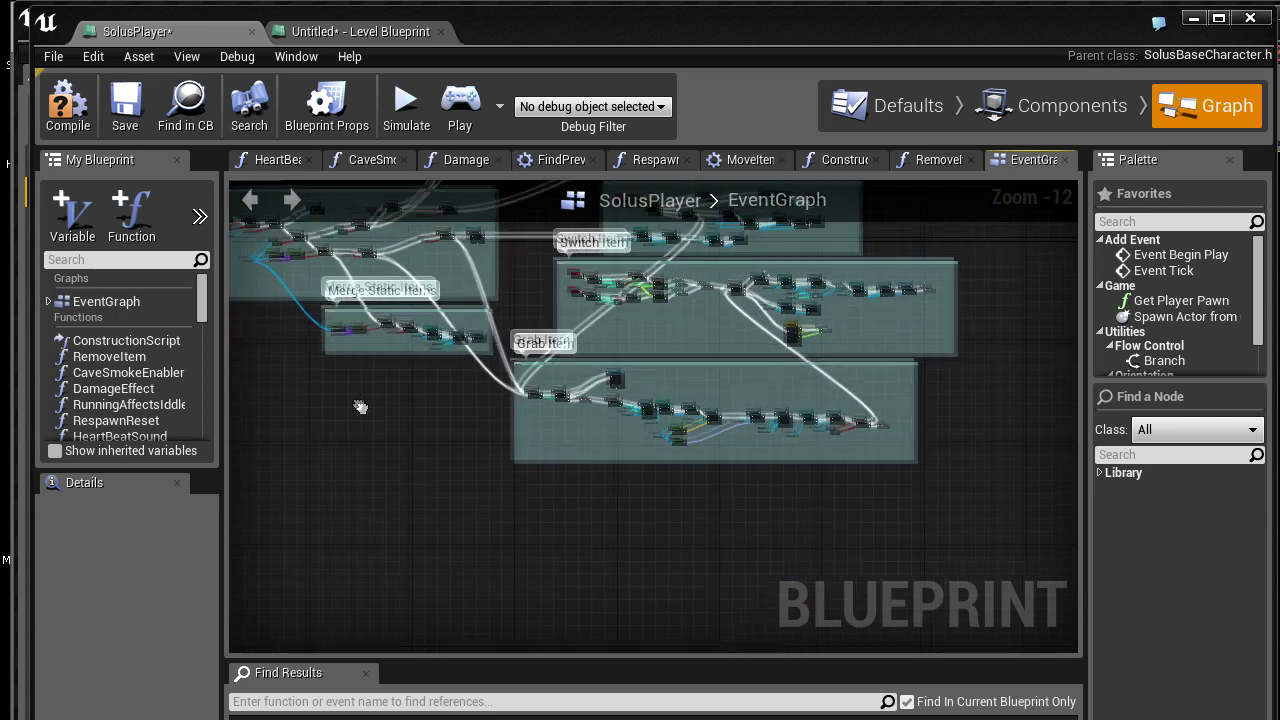
{"action": "right_click_drag", "start_coordinate": [394, 520], "coordinate": [444, 487]}
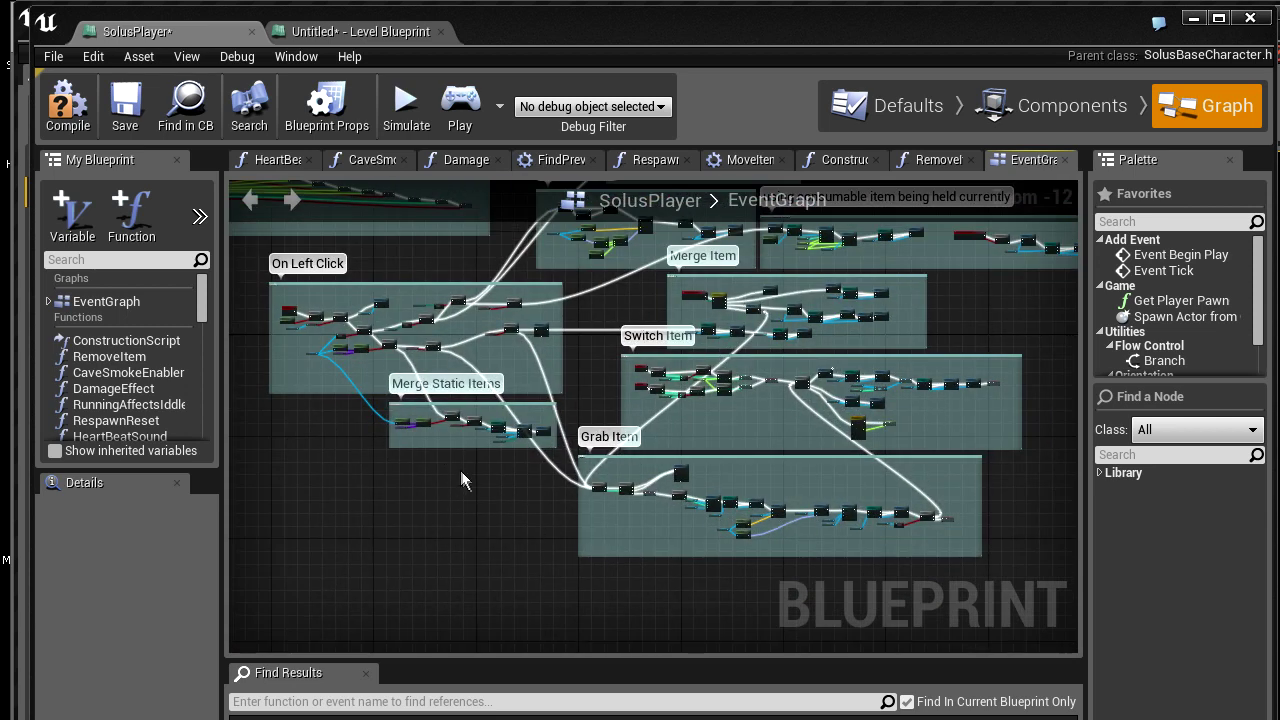
{"action": "right_click_drag", "start_coordinate": [517, 466], "coordinate": [517, 472]}
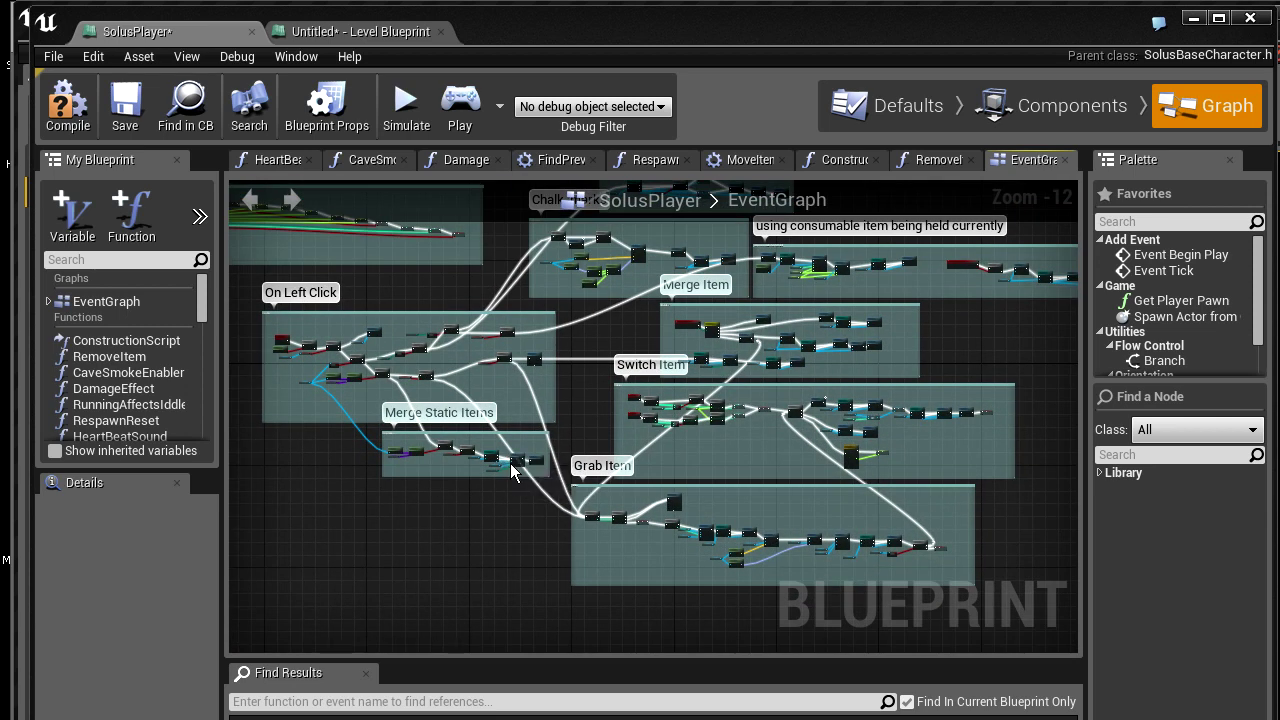
{"action": "mouse_move", "coordinate": [656, 355]}
{"action": "right_mouse_down"}
{"action": "mouse_move", "coordinate": [958, 527]}
{"action": "mouse_move", "coordinate": [893, 418]}
{"action": "right_mouse_up"}
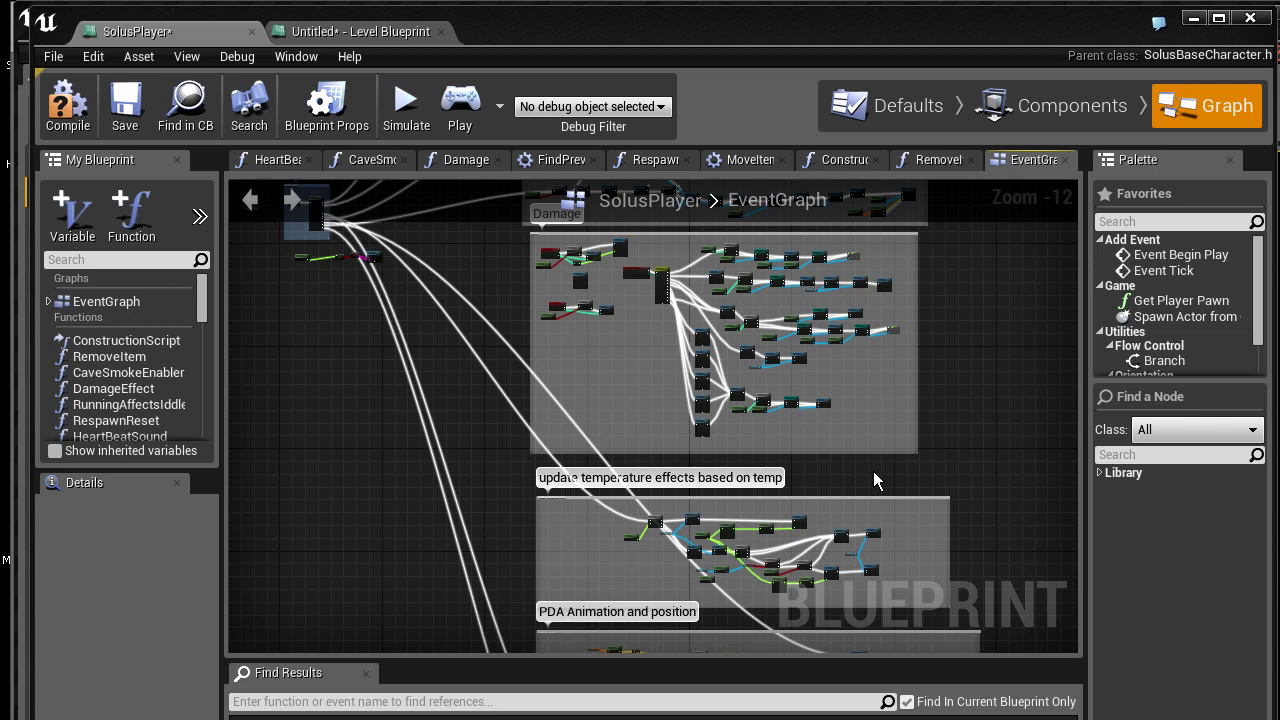
{"action": "right_click_drag", "start_coordinate": [874, 480], "coordinate": [778, 431]}
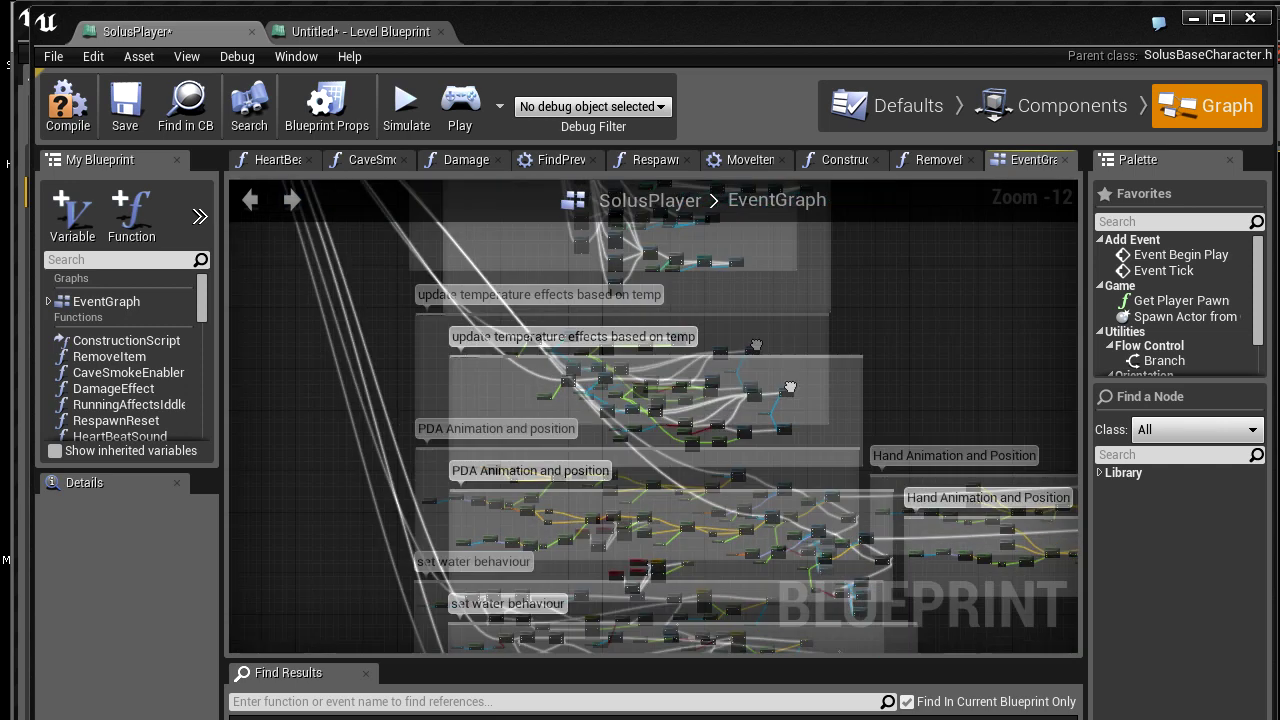